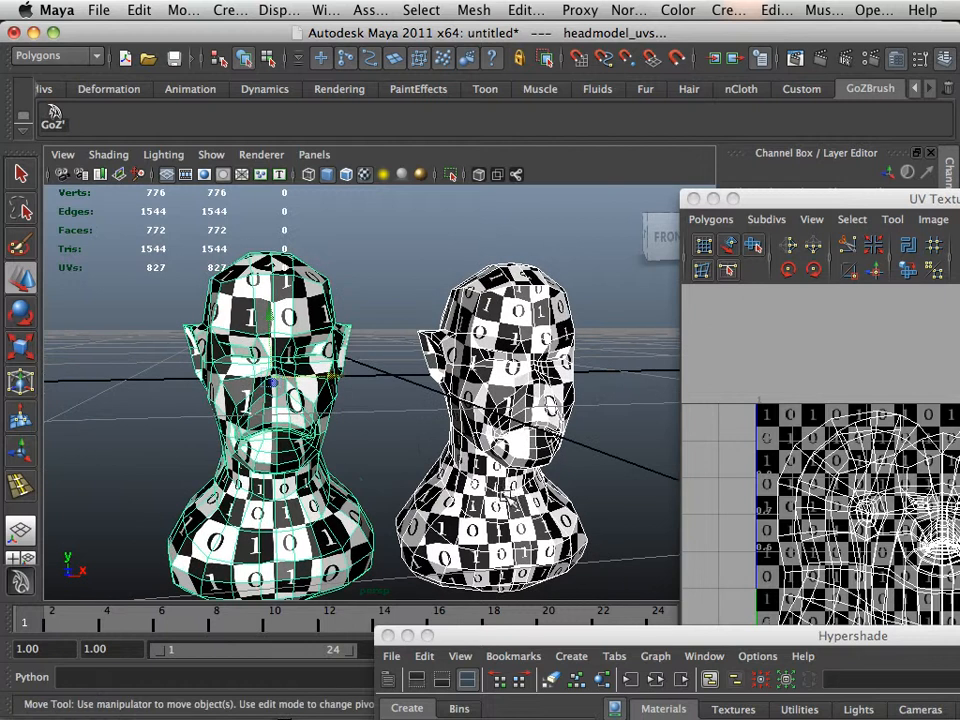
# Compare the checker texture on the two head models from the front, together and individually
pyautogui.click(403, 449)
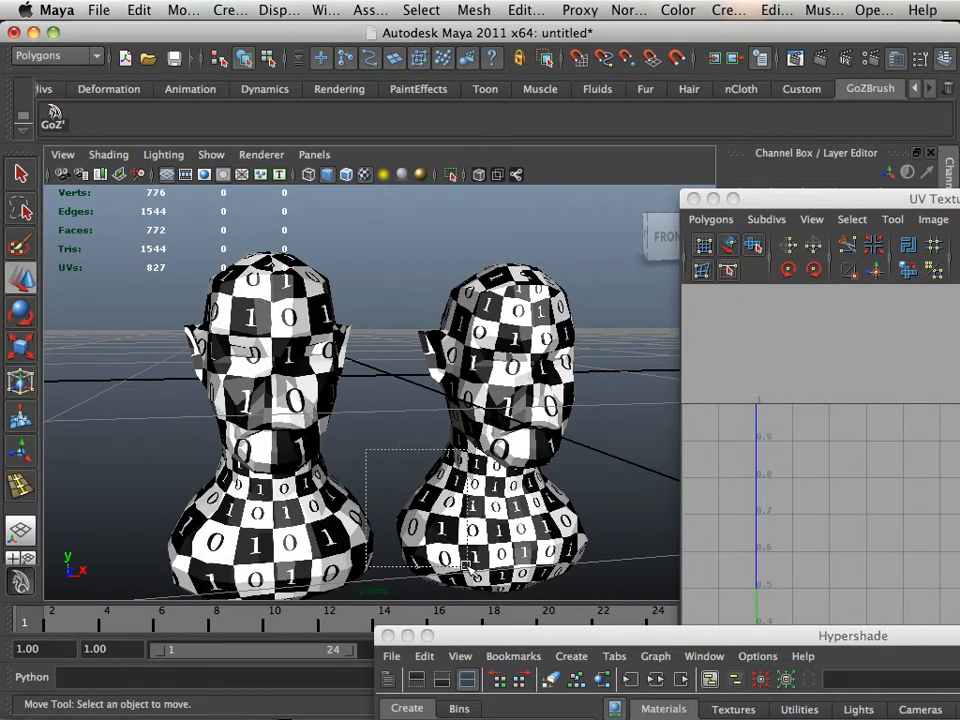
pyautogui.hotkey('ctrl', 'z')
pyautogui.click(407, 467)
pyautogui.keyDown('alt'); pyautogui.moveTo(476, 484); pyautogui.dragTo(403, 476); pyautogui.keyUp('alt')
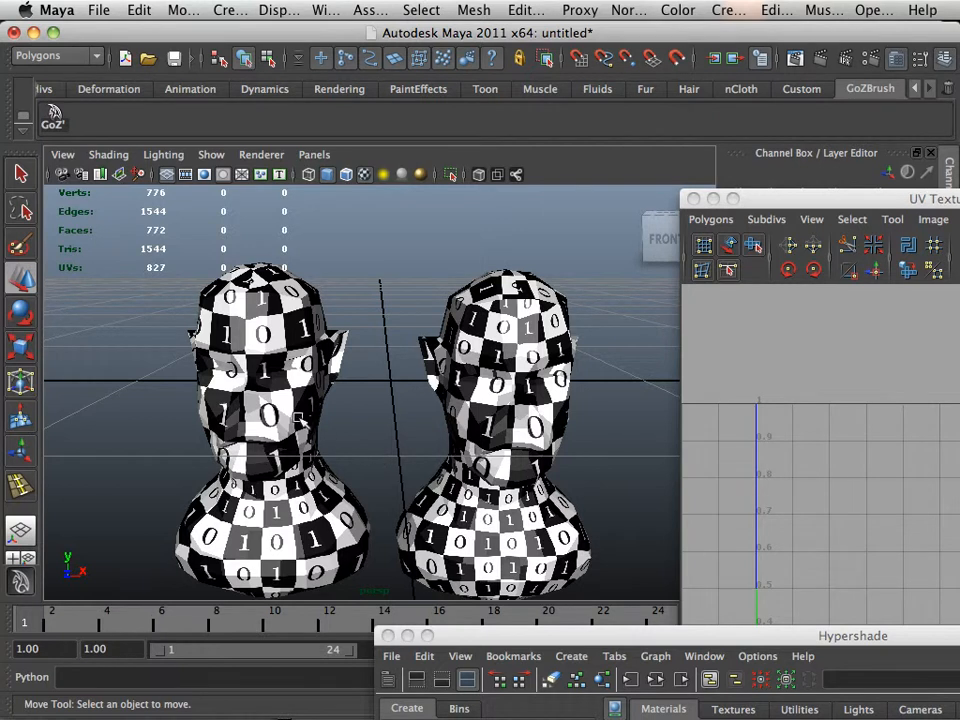
pyautogui.click(348, 330)
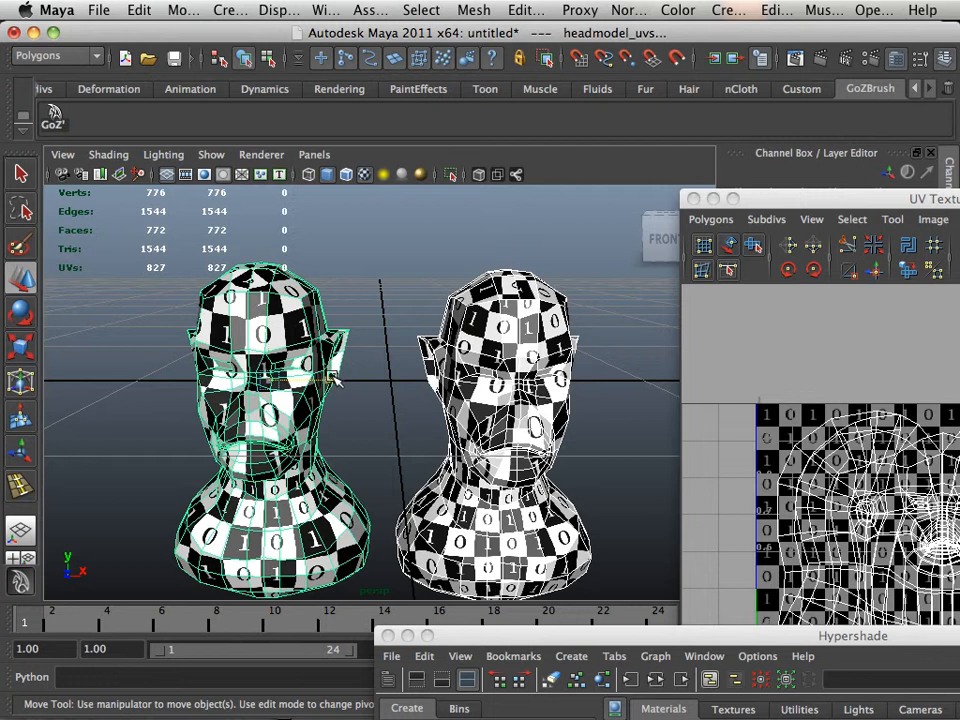
pyautogui.moveTo(338, 374)
pyautogui.mouseDown()
pyautogui.moveTo(333, 313)
pyautogui.moveTo(433, 405)
pyautogui.moveTo(343, 381)
pyautogui.mouseUp()
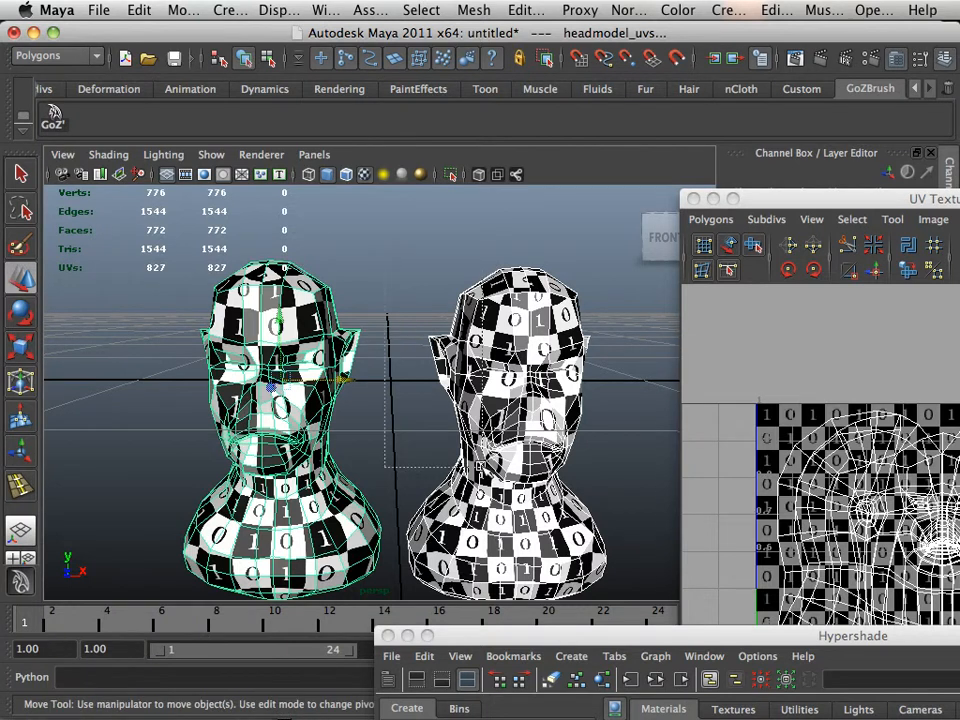
pyautogui.click(515, 430)
pyautogui.click(422, 476)
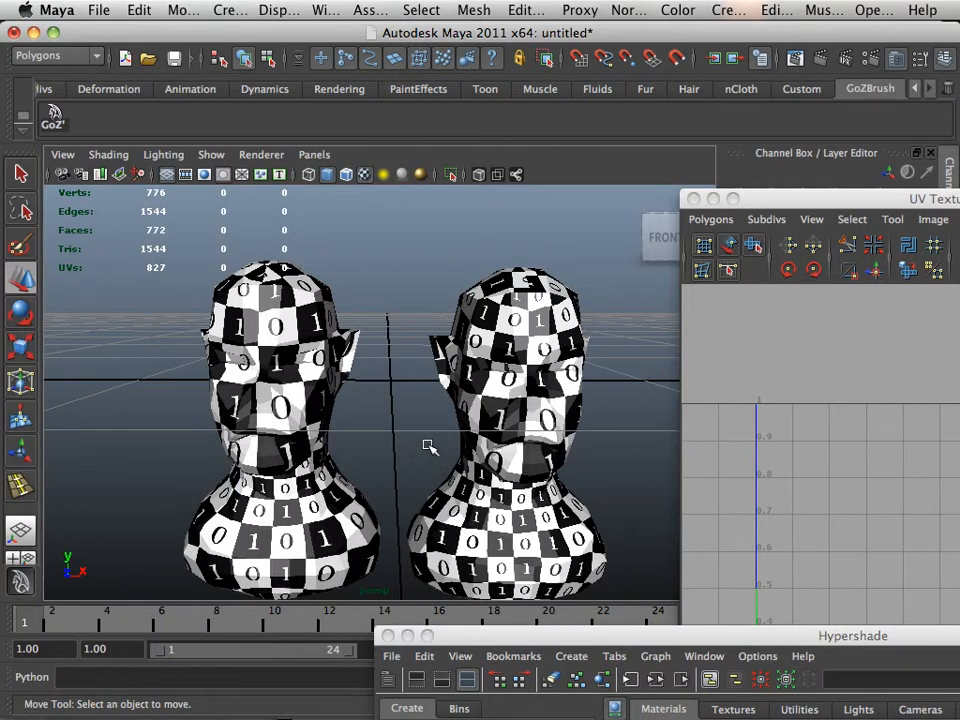
pyautogui.keyDown('alt'); pyautogui.moveTo(452, 447); pyautogui.dragTo(384, 420, button='right'); pyautogui.keyUp('alt')
pyautogui.keyDown('alt'); pyautogui.moveTo(384, 420); pyautogui.dragTo(377, 426); pyautogui.keyUp('alt')
pyautogui.click(514, 446)
pyautogui.keyDown('alt'); pyautogui.moveTo(377, 427); pyautogui.dragTo(434, 447, button='right'); pyautogui.keyUp('alt')
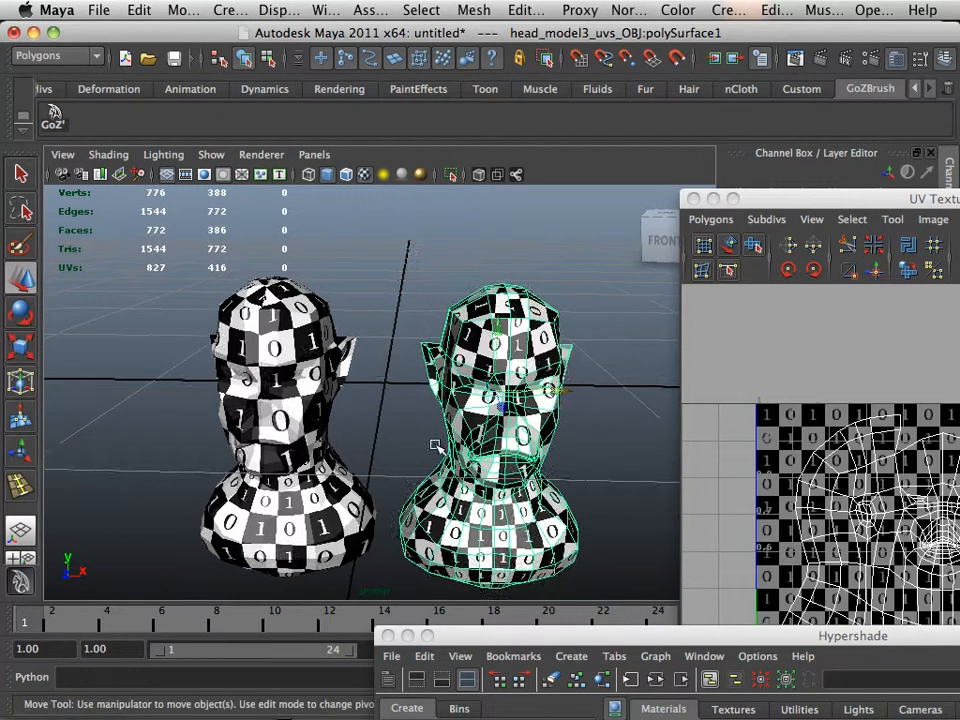
pyautogui.keyDown('alt'); pyautogui.moveTo(434, 447); pyautogui.dragTo(432, 410, button='middle'); pyautogui.keyUp('alt')
pyautogui.keyDown('alt'); pyautogui.moveTo(432, 410); pyautogui.dragTo(440, 403); pyautogui.keyUp('alt')
# Select both head models and move them together in the negative X direction, clear of the scene origin
pyautogui.moveTo(234, 285); pyautogui.dragTo(528, 507)
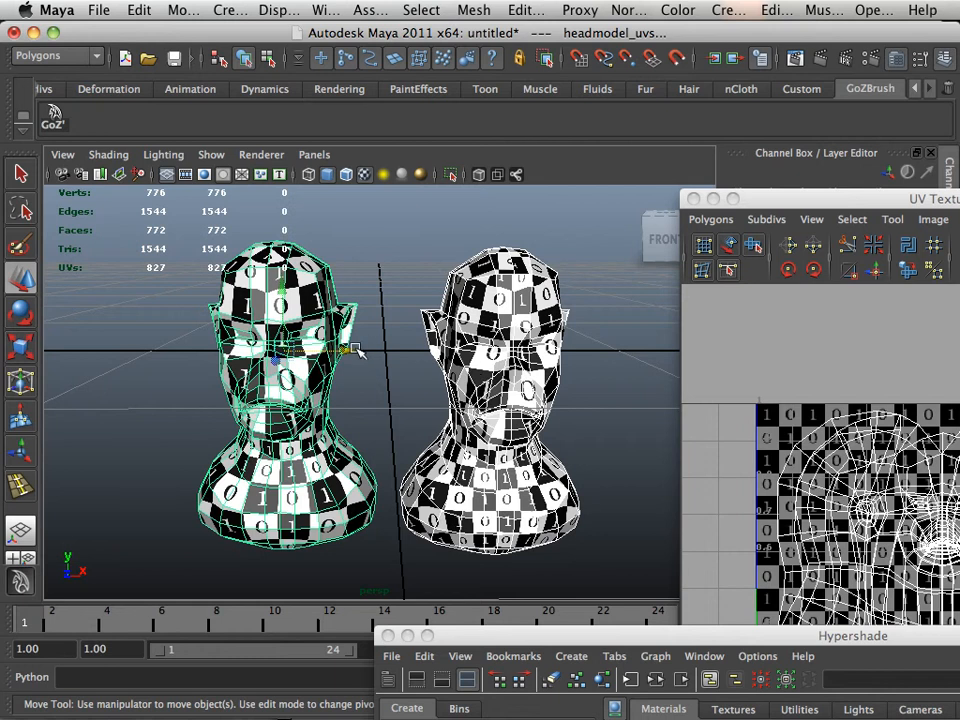
pyautogui.moveTo(352, 350); pyautogui.dragTo(88, 320)
pyautogui.keyDown('alt'); pyautogui.moveTo(197, 346); pyautogui.dragTo(408, 372, button='middle'); pyautogui.keyUp('alt')
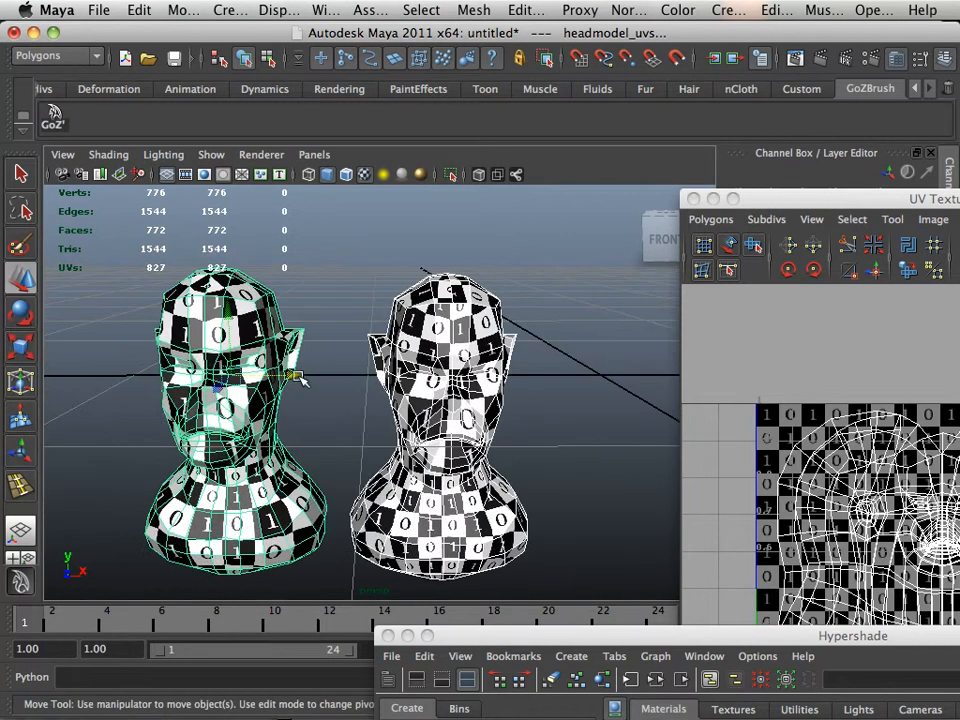
pyautogui.moveTo(298, 375); pyautogui.dragTo(171, 362)
pyautogui.click(420, 410)
pyautogui.keyDown('alt'); pyautogui.moveTo(536, 420); pyautogui.dragTo(382, 395, button='right'); pyautogui.keyUp('alt')
pyautogui.click(383, 400)
pyautogui.click(484, 433)
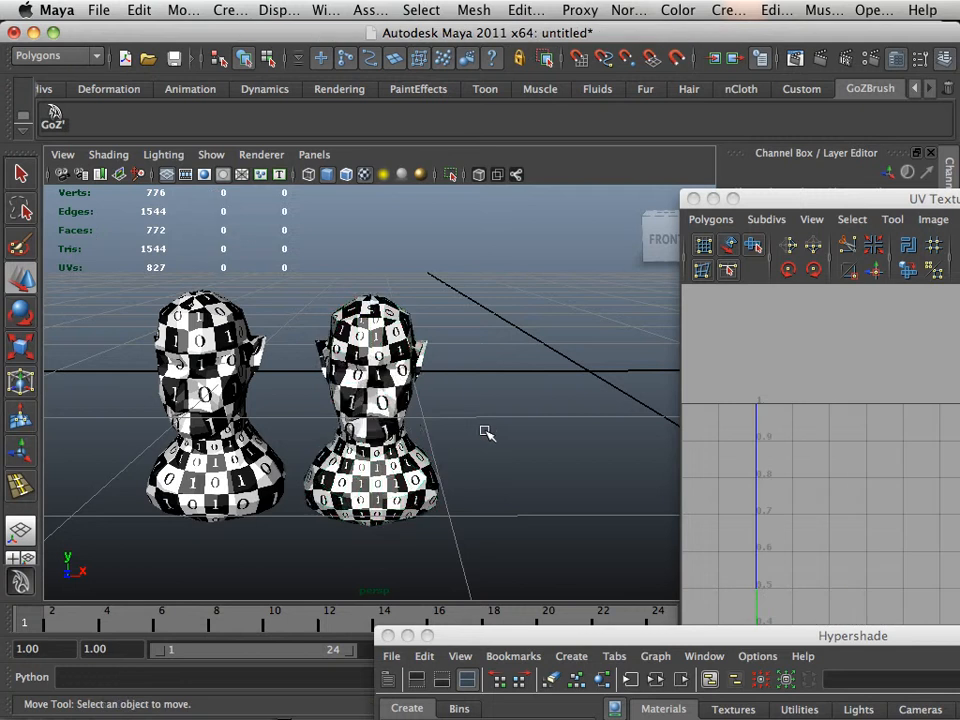
# Inspect the checker texture on the head without the uneven stretching, then on both heads, from several angles and distances
pyautogui.keyDown('alt'); pyautogui.moveTo(484, 433); pyautogui.dragTo(416, 420); pyautogui.keyUp('alt')
pyautogui.keyDown('alt'); pyautogui.moveTo(416, 420); pyautogui.dragTo(495, 416, button='right'); pyautogui.keyUp('alt')
pyautogui.click(400, 377)
pyautogui.keyDown('alt'); pyautogui.moveTo(452, 402); pyautogui.dragTo(490, 398); pyautogui.keyUp('alt')
pyautogui.keyDown('alt'); pyautogui.moveTo(472, 404); pyautogui.dragTo(418, 414, button='right'); pyautogui.keyUp('alt')
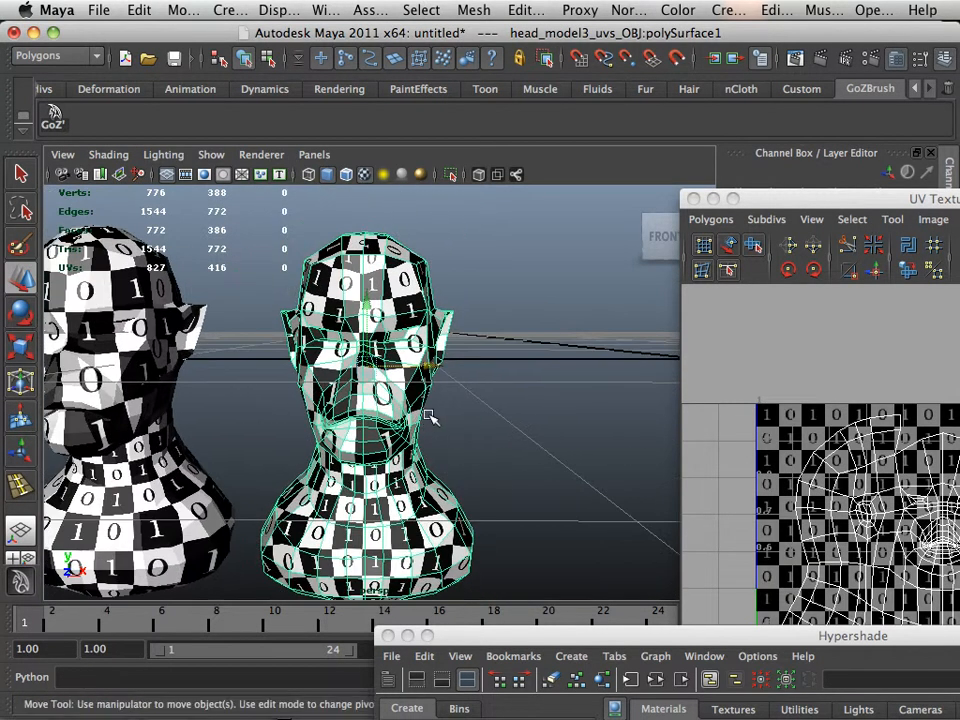
pyautogui.keyDown('alt'); pyautogui.moveTo(432, 413); pyautogui.dragTo(433, 442, button='middle'); pyautogui.keyUp('alt')
pyautogui.keyDown('alt'); pyautogui.moveTo(432, 442); pyautogui.dragTo(321, 401, button='right'); pyautogui.keyUp('alt')
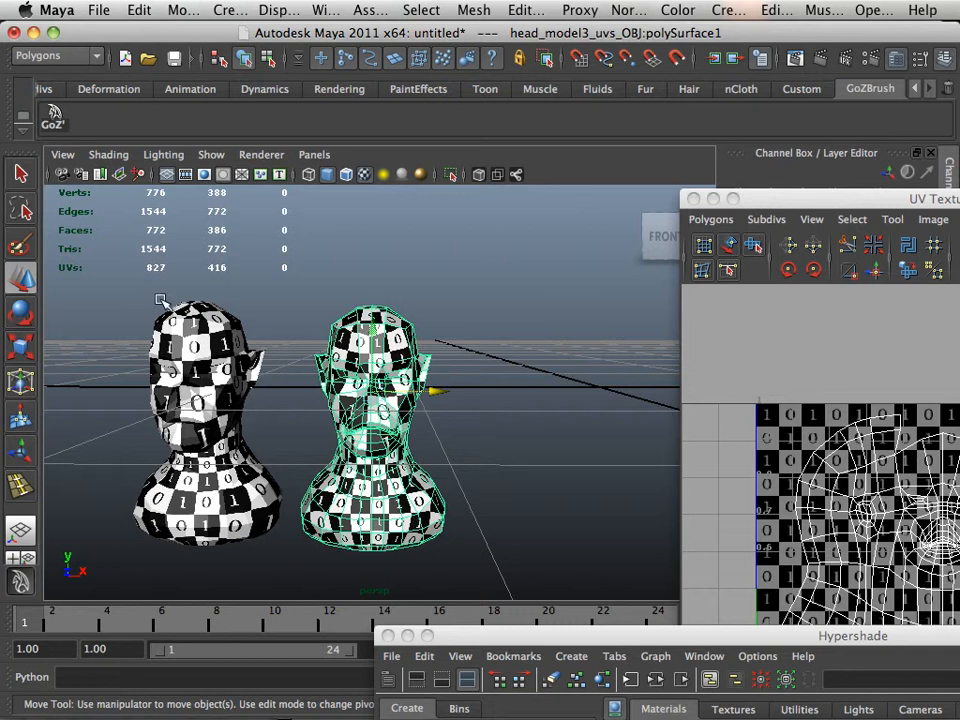
pyautogui.moveTo(155, 342); pyautogui.dragTo(438, 570)
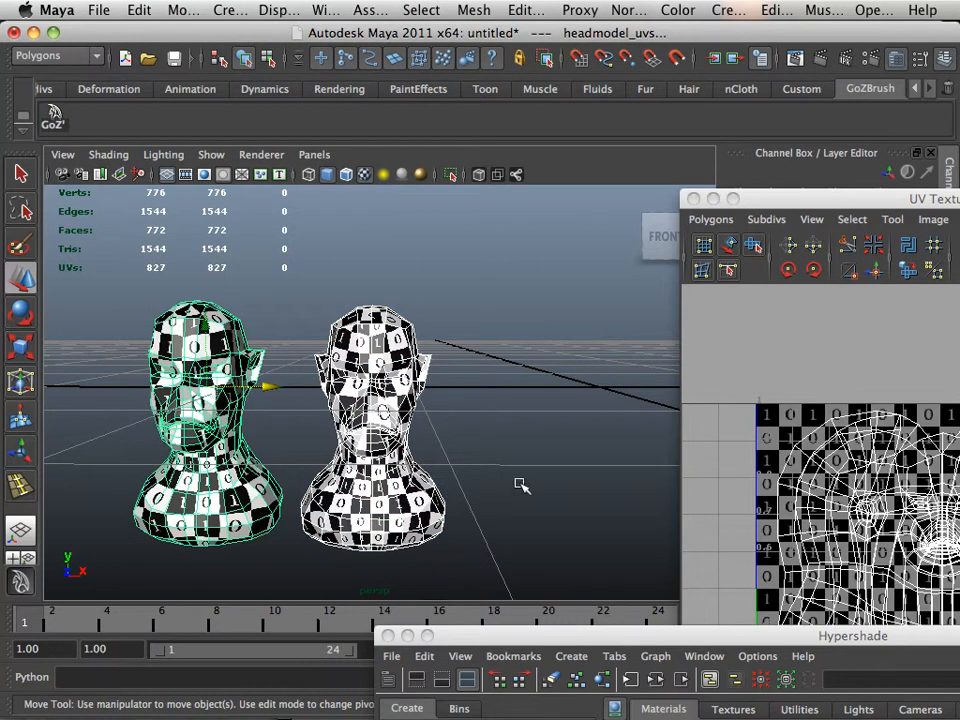
pyautogui.keyDown('alt'); pyautogui.moveTo(519, 484); pyautogui.dragTo(419, 511); pyautogui.keyUp('alt')
pyautogui.keyDown('alt'); pyautogui.moveTo(340, 492); pyautogui.dragTo(404, 489); pyautogui.keyUp('alt')
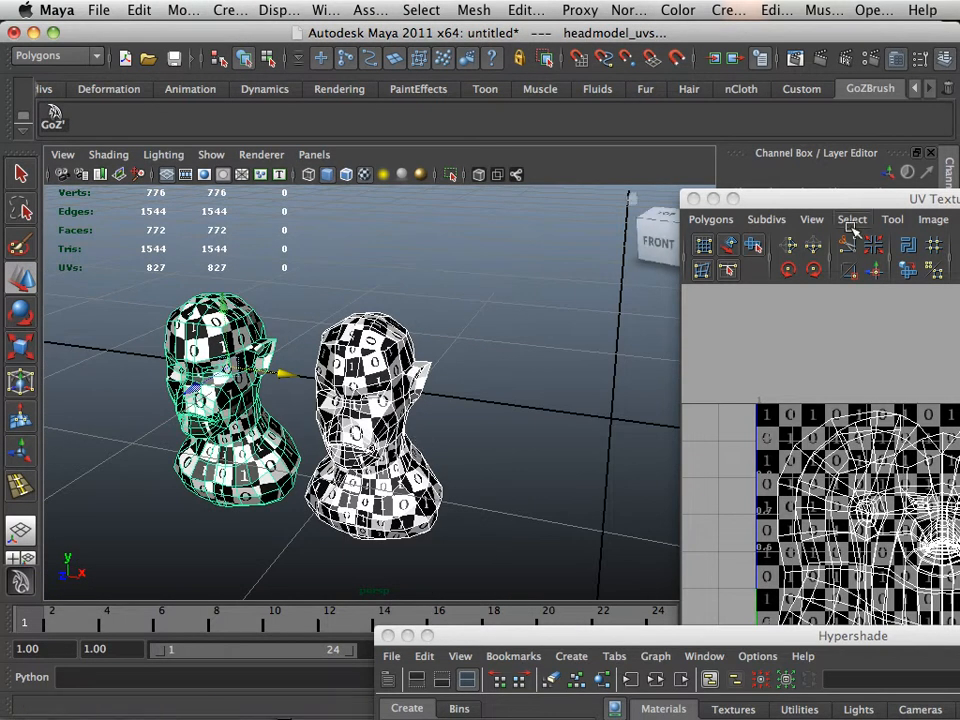
# Reposition the UV Texture Editor so more of it is visible, and display the UV layout of head_model3_uvs_OBJ:polySurface1
pyautogui.click(812, 208)
pyautogui.moveTo(794, 198); pyautogui.dragTo(674, 115)
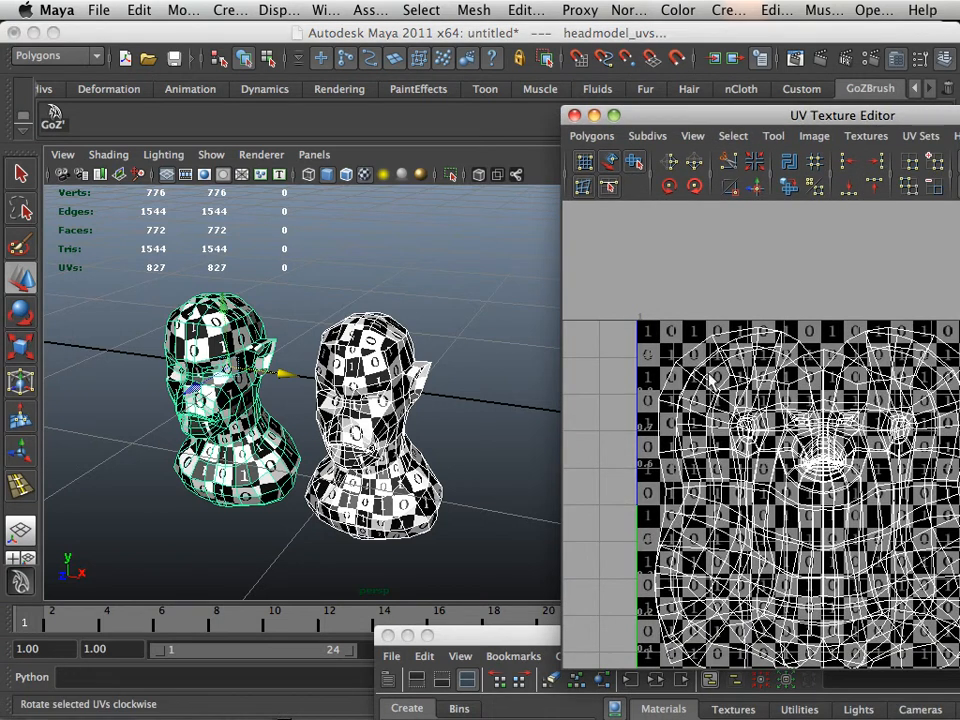
pyautogui.click(465, 414)
pyautogui.click(410, 422)
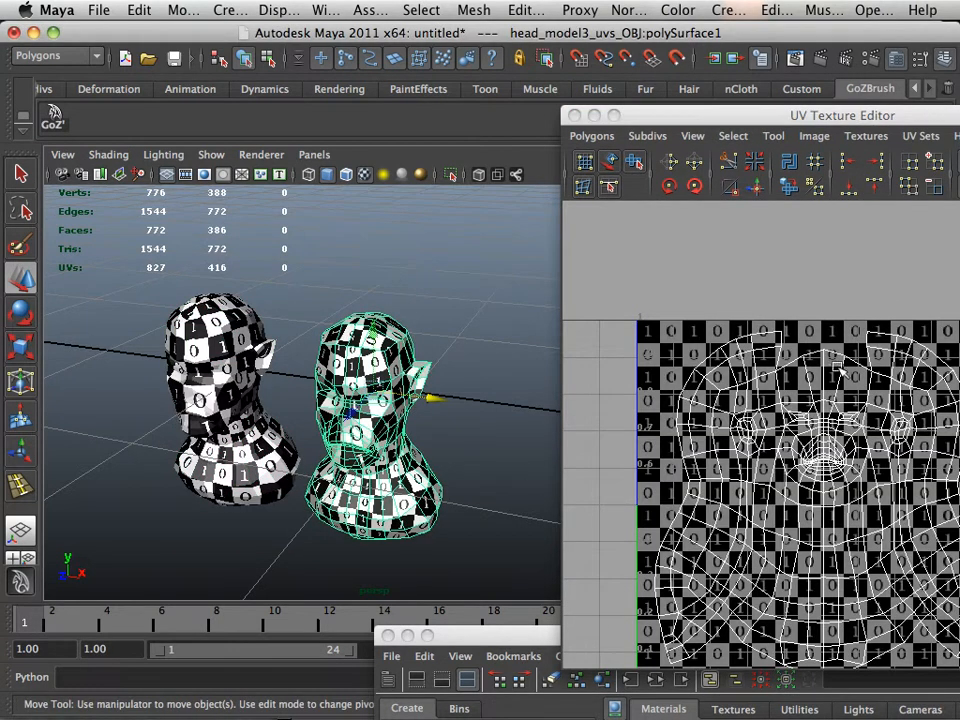
# Examine the checker pattern on the face, ear and neck of the polySurface1 head from several angles
pyautogui.keyDown('alt'); pyautogui.moveTo(474, 442); pyautogui.dragTo(398, 416, button='right'); pyautogui.keyUp('alt')
pyautogui.keyDown('alt'); pyautogui.moveTo(398, 414); pyautogui.dragTo(371, 405, button='middle'); pyautogui.keyUp('alt')
pyautogui.keyDown('alt'); pyautogui.moveTo(258, 392); pyautogui.dragTo(335, 405, button='right'); pyautogui.keyUp('alt')
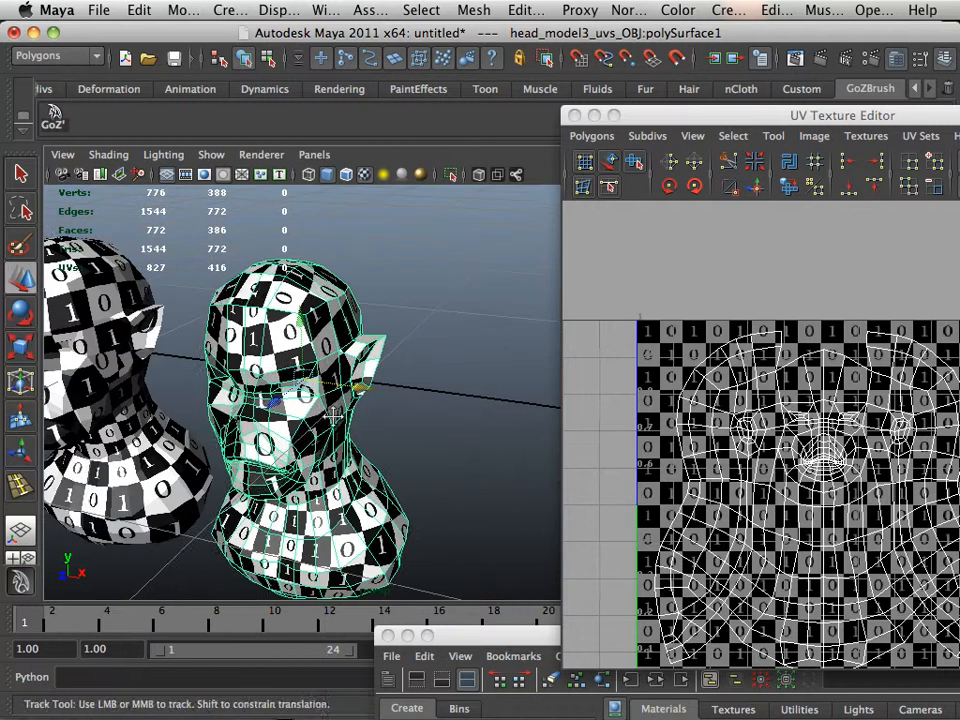
pyautogui.keyDown('alt'); pyautogui.moveTo(335, 405); pyautogui.dragTo(391, 409, button='middle'); pyautogui.keyUp('alt')
pyautogui.keyDown('alt'); pyautogui.moveTo(353, 398); pyautogui.dragTo(402, 418); pyautogui.keyUp('alt')
pyautogui.keyDown('alt'); pyautogui.moveTo(403, 419); pyautogui.dragTo(378, 416, button='right'); pyautogui.keyUp('alt')
pyautogui.keyDown('alt'); pyautogui.moveTo(376, 412); pyautogui.dragTo(436, 414); pyautogui.keyUp('alt')
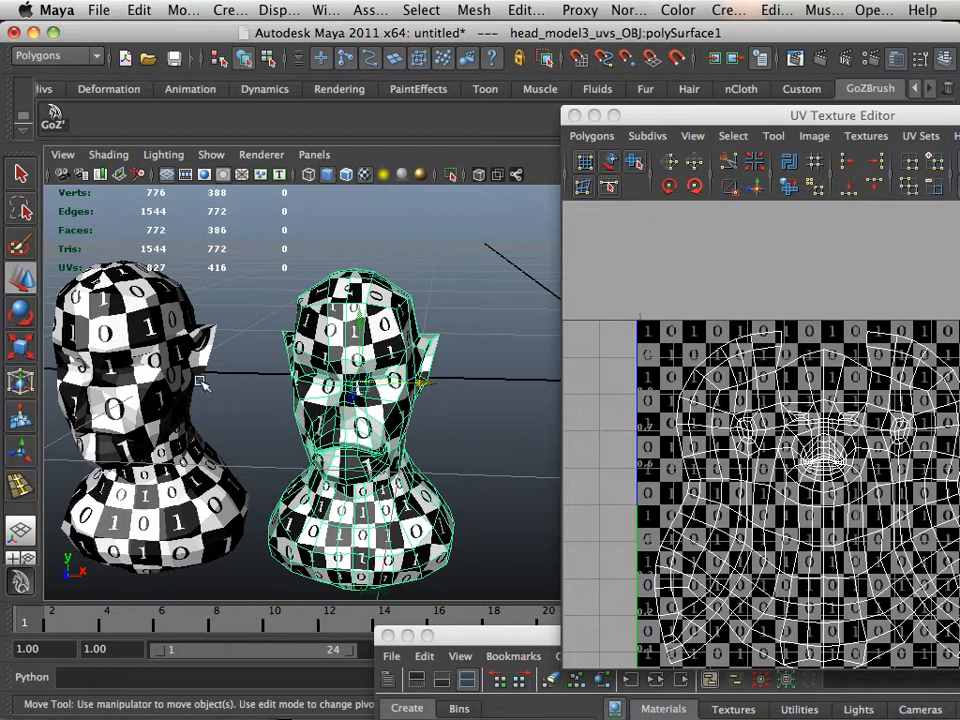
# Select headmodel_uvs and polySurface1 in turn to compare their UV layouts and checker patterns
pyautogui.keyDown('alt'); pyautogui.moveTo(236, 411); pyautogui.dragTo(316, 405, button='middle'); pyautogui.keyUp('alt')
pyautogui.keyDown('alt'); pyautogui.moveTo(316, 405); pyautogui.dragTo(288, 412, button='right'); pyautogui.keyUp('alt')
pyautogui.click(288, 445)
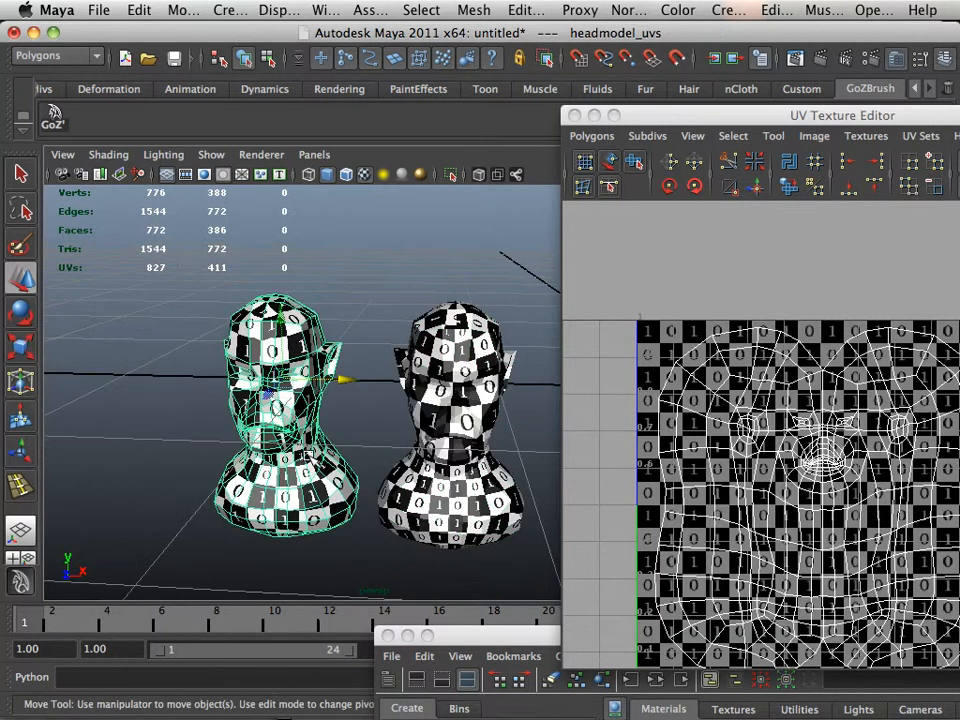
pyautogui.keyDown('alt'); pyautogui.moveTo(298, 446); pyautogui.dragTo(286, 442, button='middle'); pyautogui.keyUp('alt')
pyautogui.keyDown('alt'); pyautogui.moveTo(286, 442); pyautogui.dragTo(340, 442, button='right'); pyautogui.keyUp('alt')
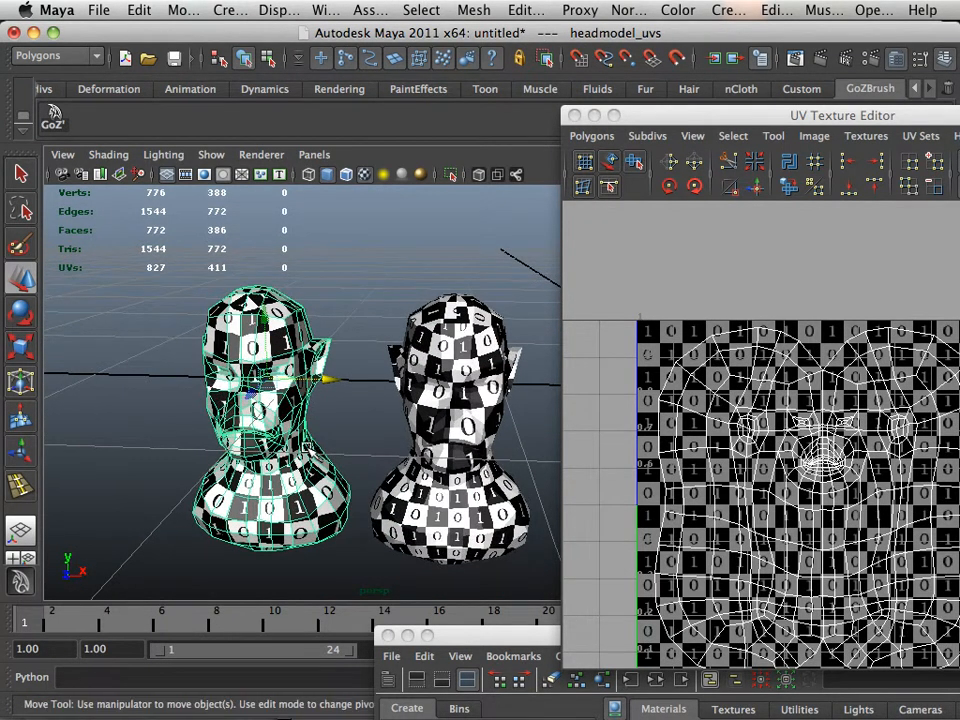
pyautogui.click(410, 443)
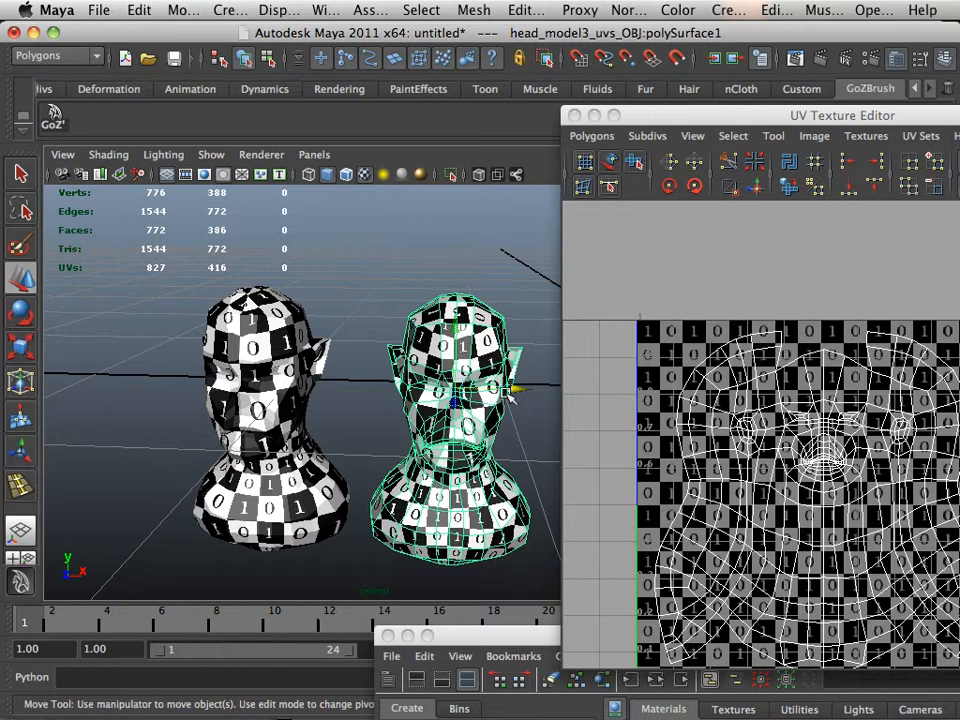
pyautogui.moveTo(468, 455); pyautogui.dragTo(404, 608)
pyautogui.moveTo(309, 326); pyautogui.dragTo(169, 558)
pyautogui.moveTo(392, 381); pyautogui.dragTo(508, 574)
pyautogui.moveTo(321, 403); pyautogui.dragTo(305, 508)
pyautogui.keyDown('alt'); pyautogui.moveTo(306, 508); pyautogui.dragTo(289, 514, button='middle'); pyautogui.keyUp('alt')
pyautogui.keyDown('alt'); pyautogui.moveTo(289, 514); pyautogui.dragTo(223, 346, button='right'); pyautogui.keyUp('alt')
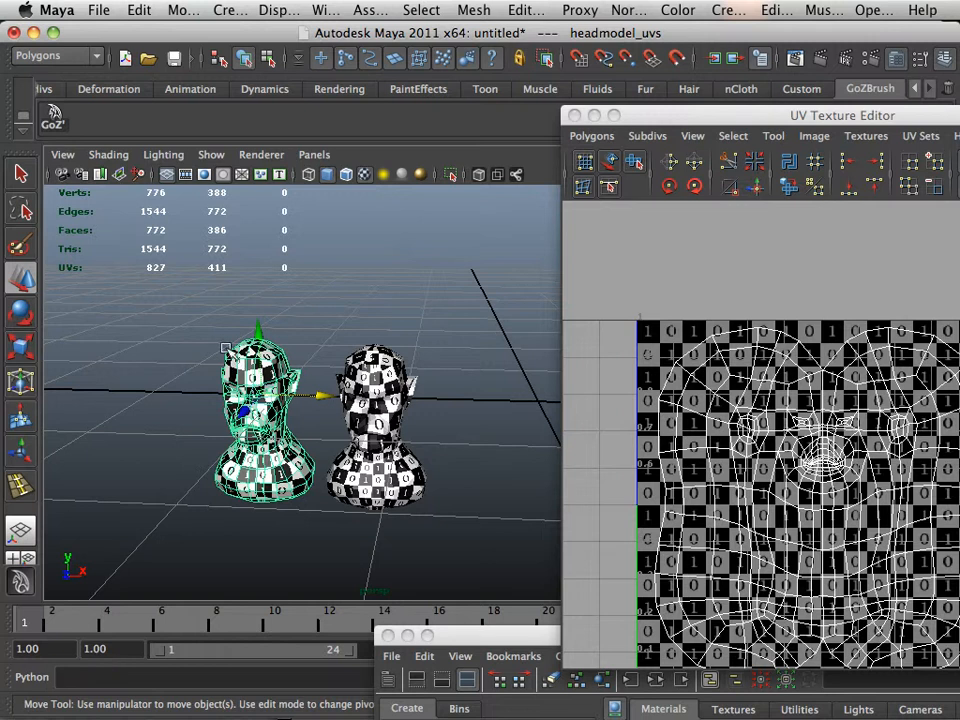
# Select both head models and move them together along the X axis until they sit on either side of the origin
pyautogui.moveTo(223, 346); pyautogui.dragTo(425, 529)
pyautogui.moveTo(320, 396); pyautogui.dragTo(543, 413)
pyautogui.keyDown('alt'); pyautogui.moveTo(510, 434); pyautogui.dragTo(315, 450, button='middle'); pyautogui.keyUp('alt')
pyautogui.keyDown('alt'); pyautogui.moveTo(315, 450); pyautogui.dragTo(381, 452, button='right'); pyautogui.keyUp('alt')
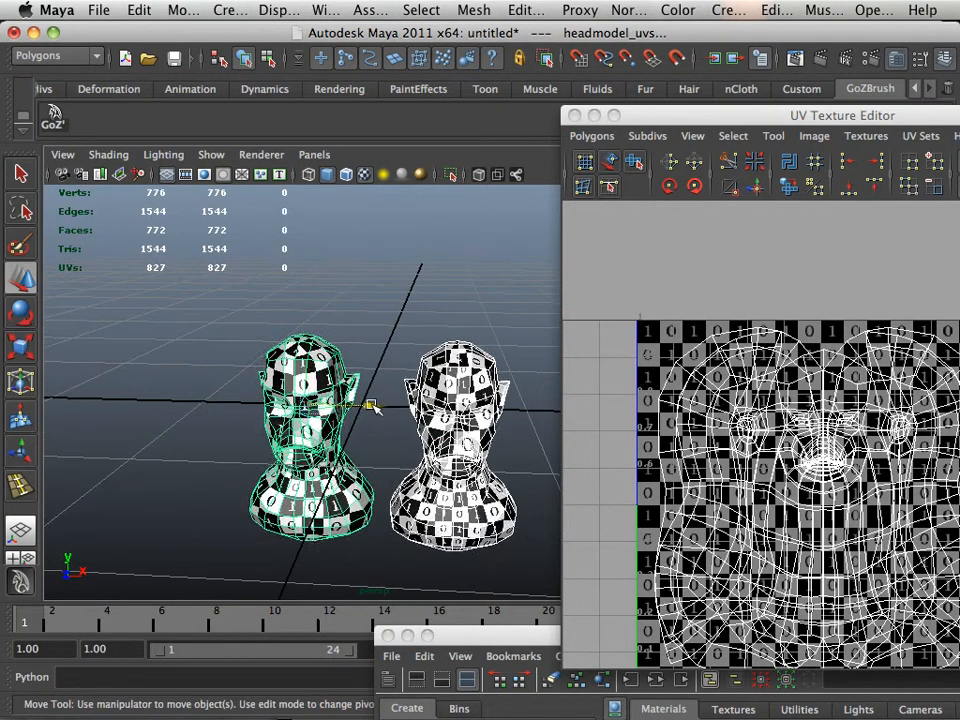
pyautogui.moveTo(373, 407); pyautogui.dragTo(234, 345)
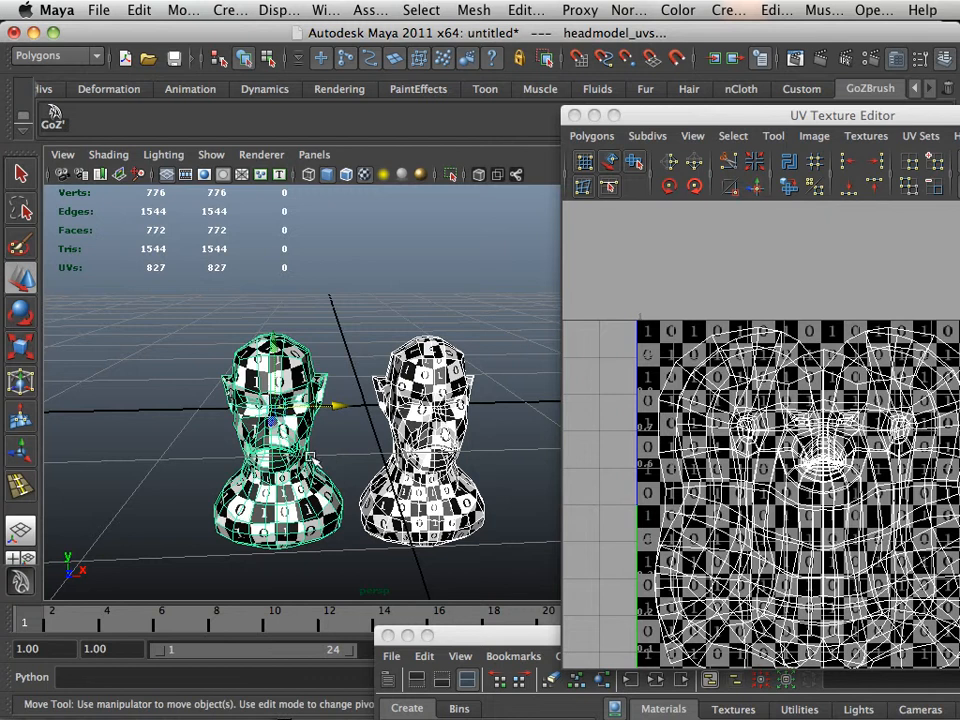
pyautogui.click(92, 10)
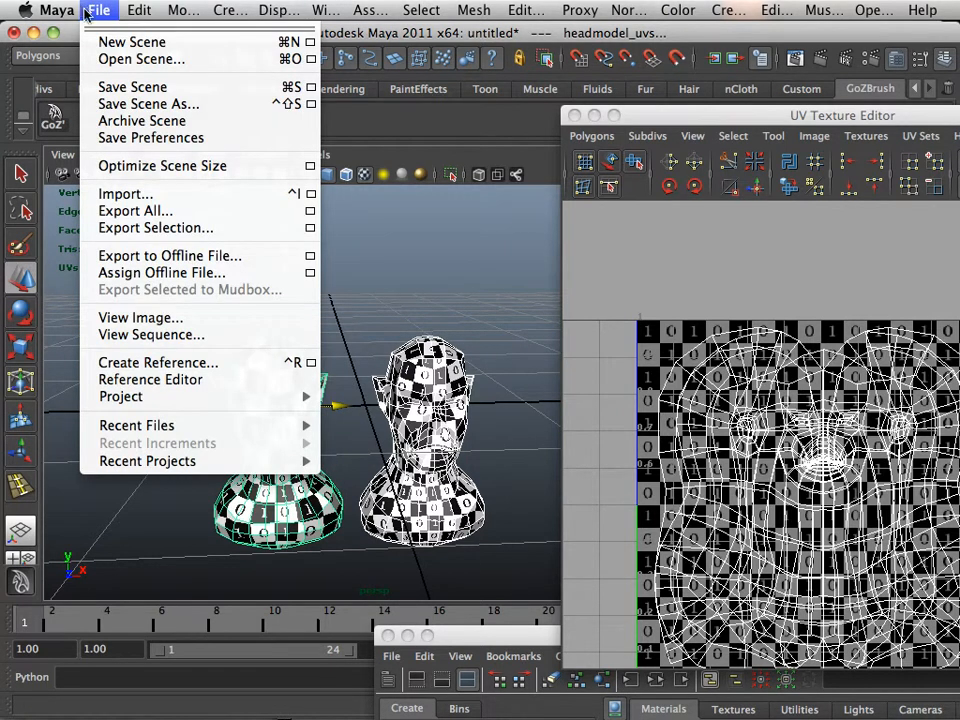
pyautogui.moveTo(168, 403)
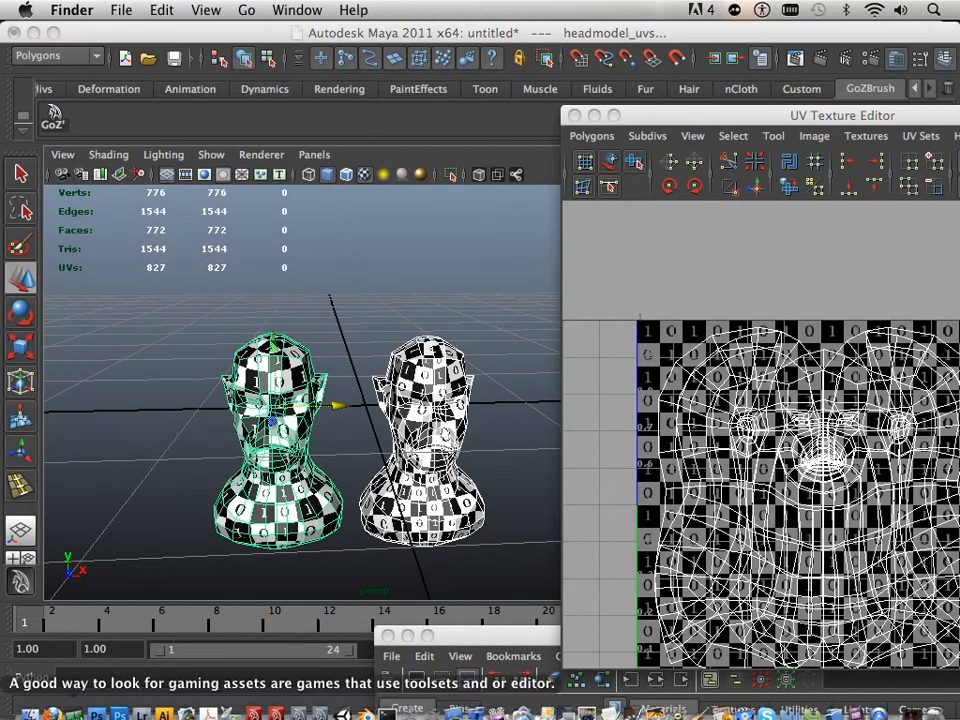
# Switch to Finder and open the Desktop folder
pyautogui.click(30, 713)
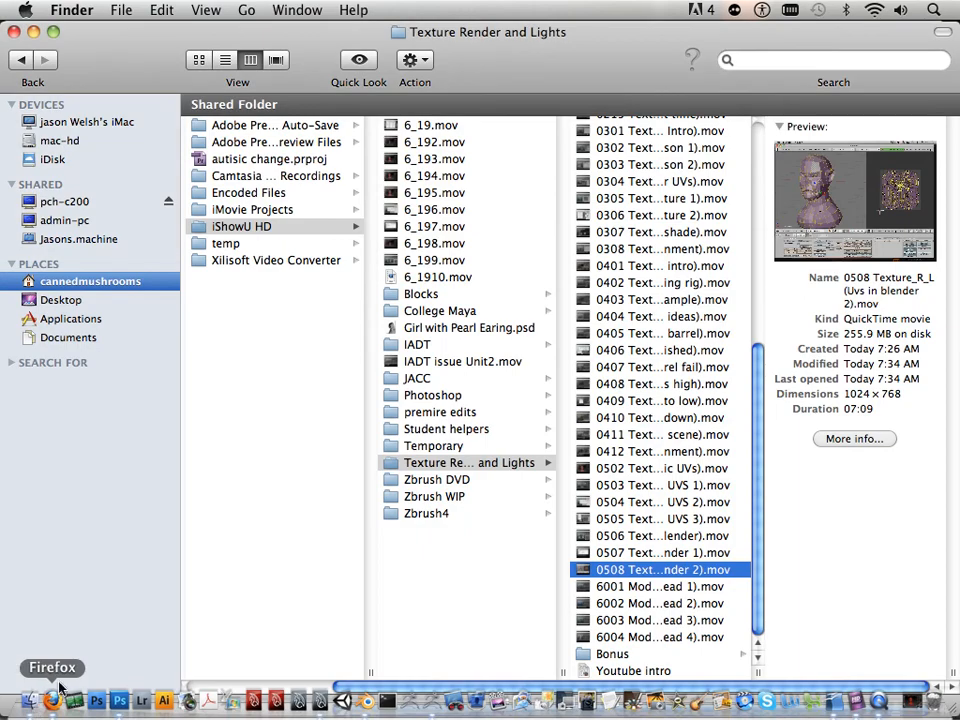
pyautogui.hscroll(-5, 290, 515)
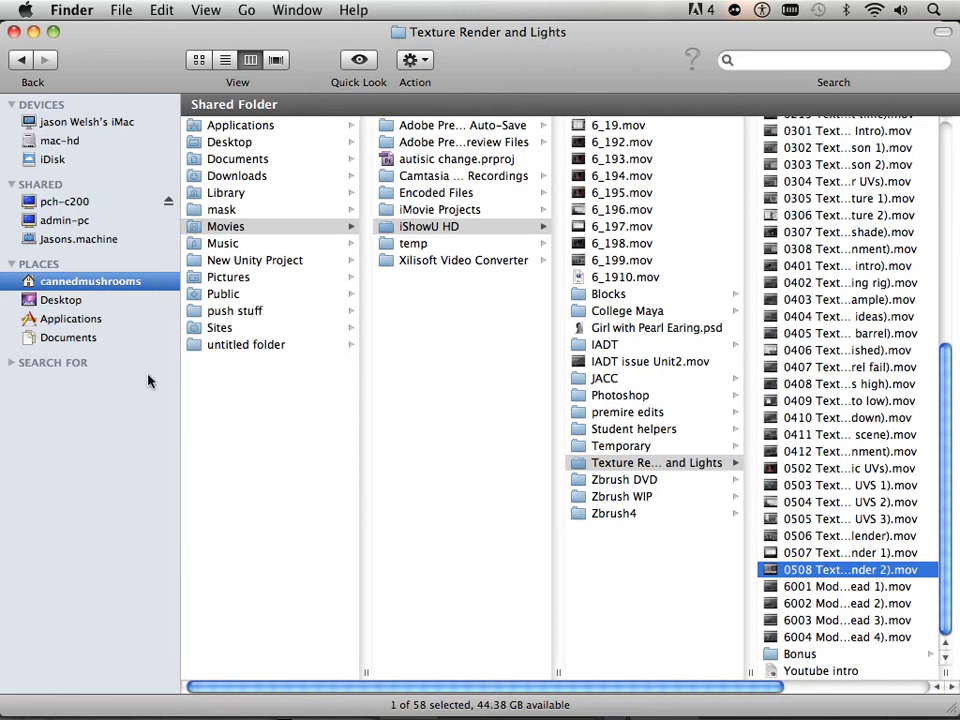
pyautogui.click(83, 204)
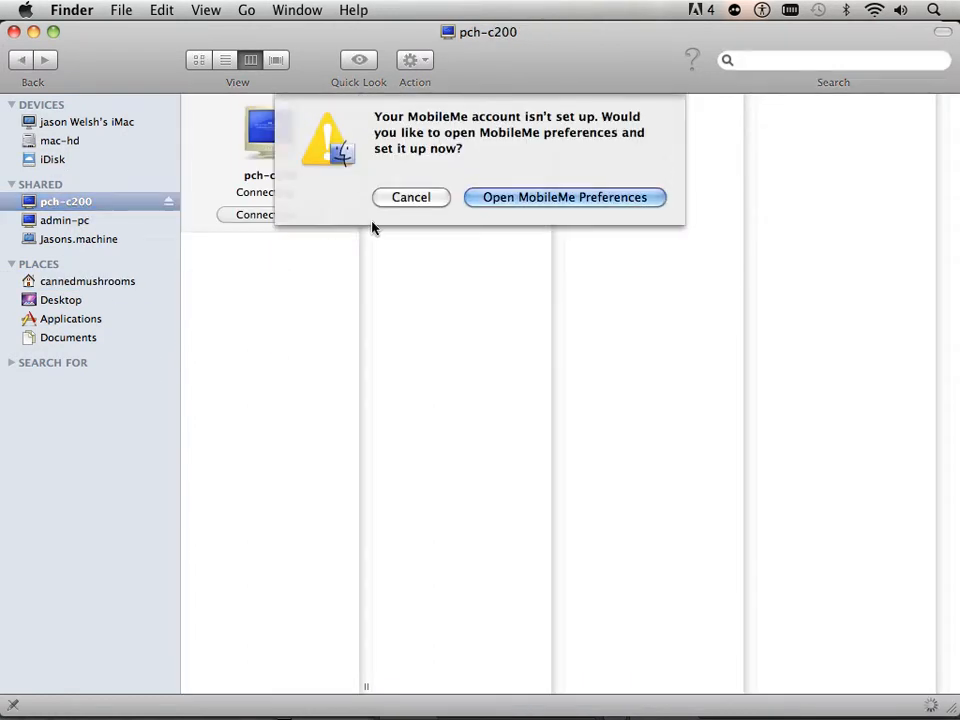
pyautogui.click(402, 180)
pyautogui.click(64, 301)
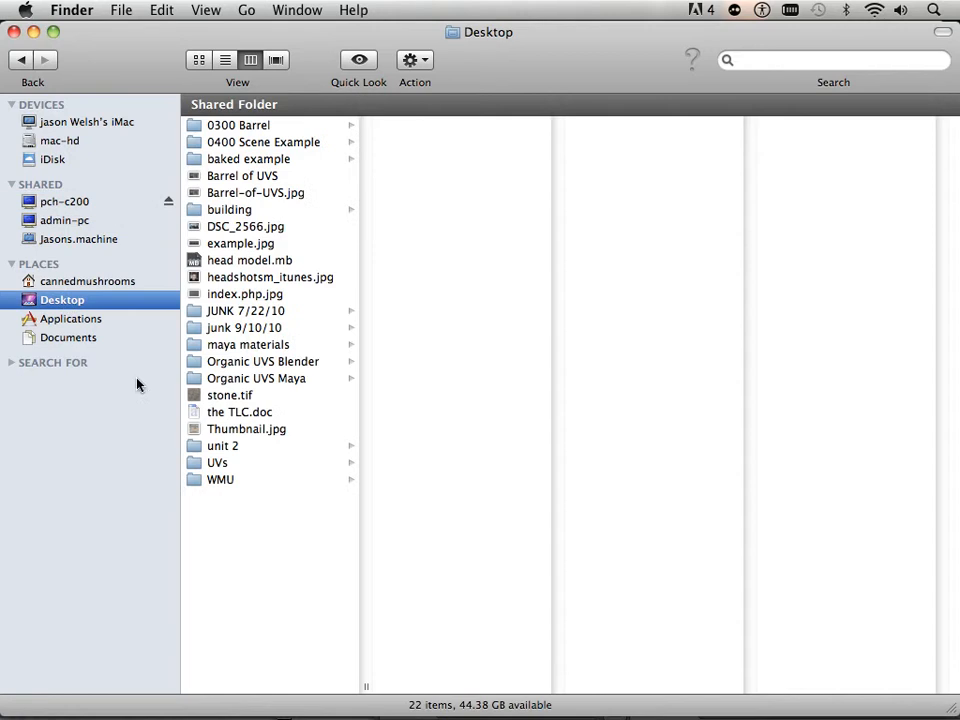
# Create a new folder on the Desktop and name it with the author's full name followed by "head model"
pyautogui.rightClick(224, 577)
pyautogui.click(261, 582)
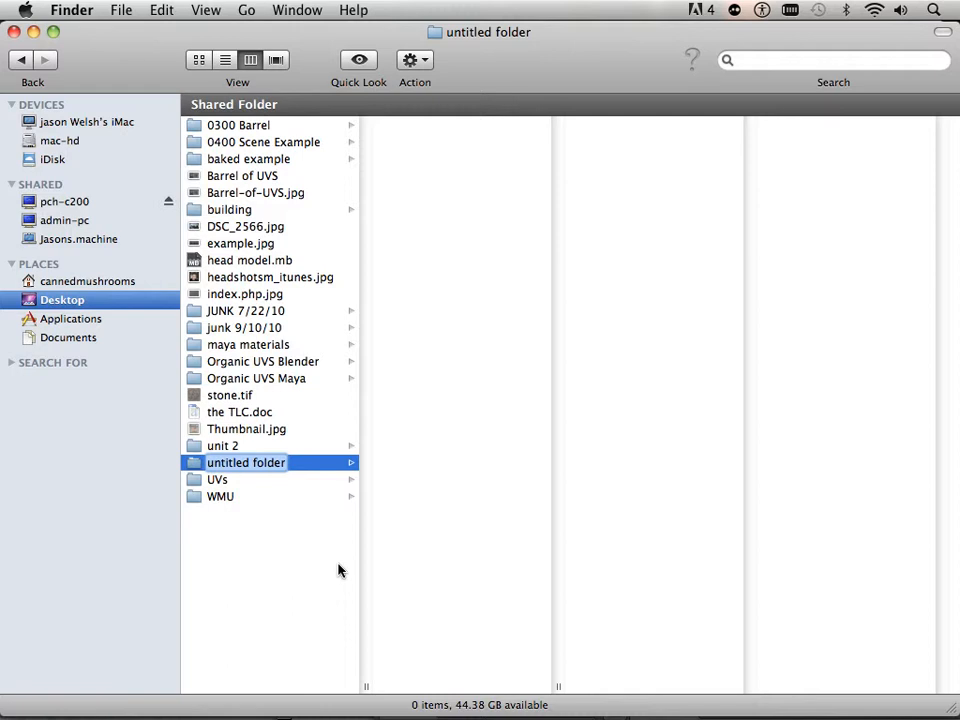
pyautogui.write('hea')
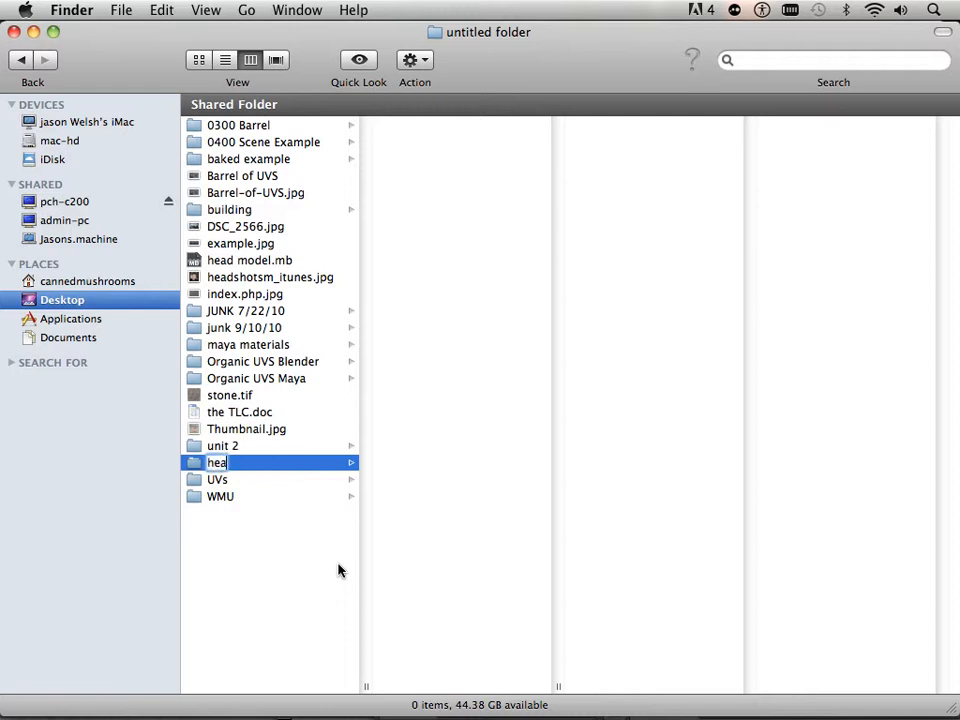
pyautogui.press('BackSpace')
pyautogui.press('BackSpace')
pyautogui.press('BackSpace')
pyautogui.write('Jason Welsh')
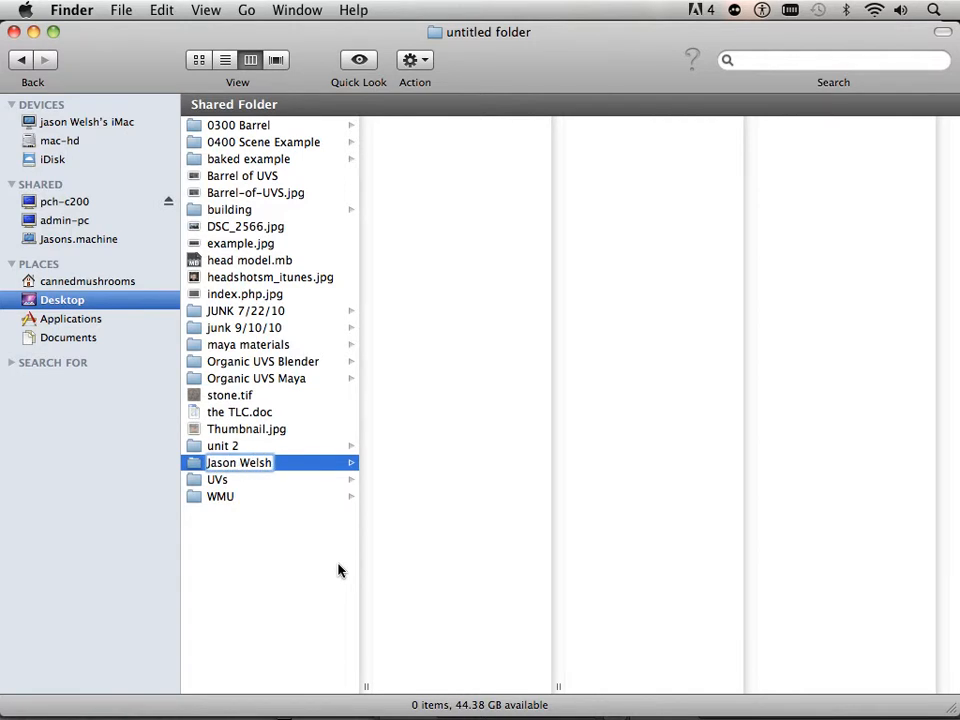
pyautogui.write(' head')
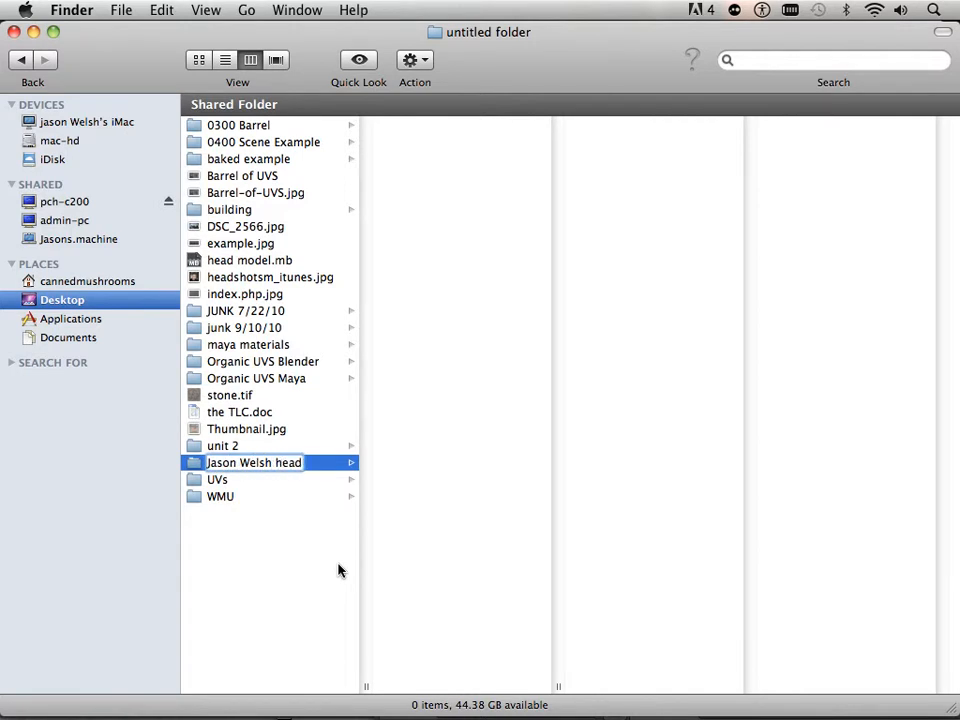
pyautogui.write(' model')
pyautogui.press('Return')
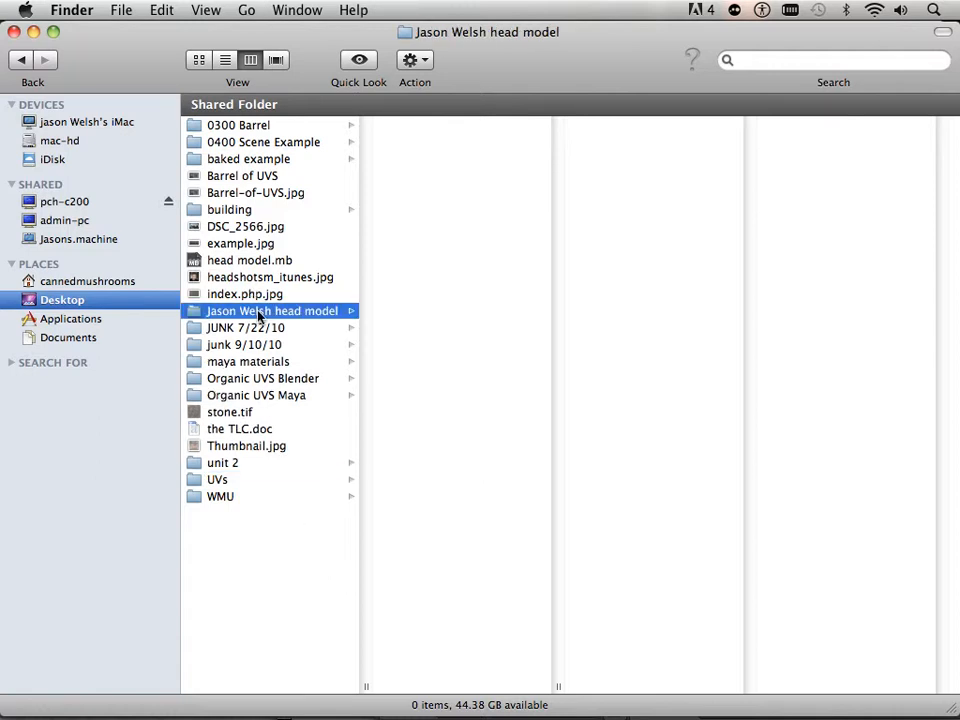
pyautogui.moveTo(342, 716)
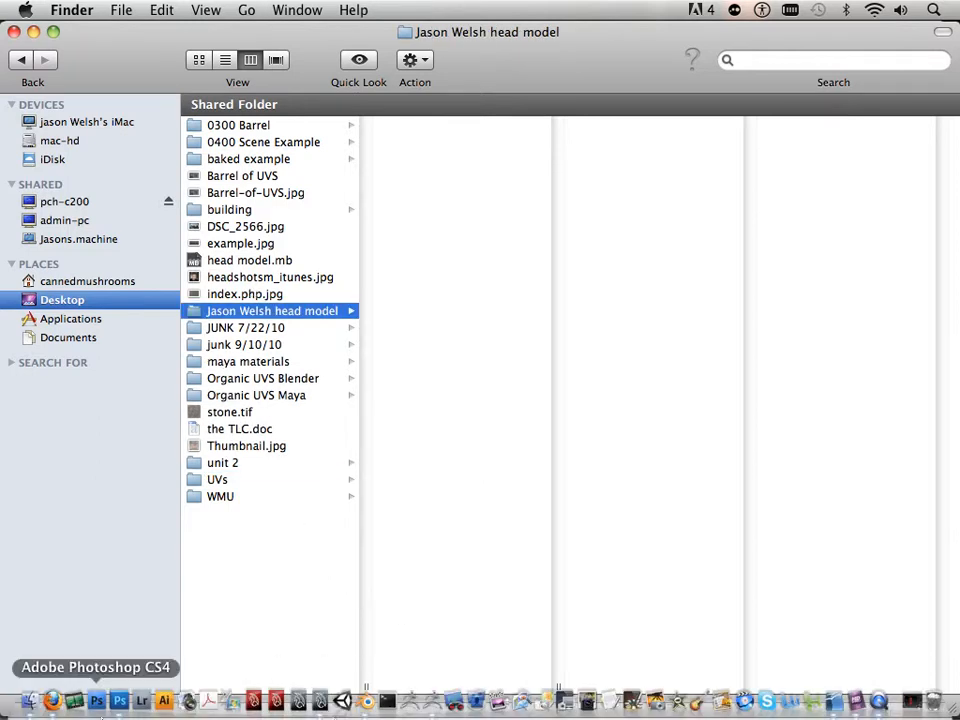
# Switch to Maya and export the two selected head models as an OBJ file named head into the Desktop head model folder
pyautogui.click(274, 702)
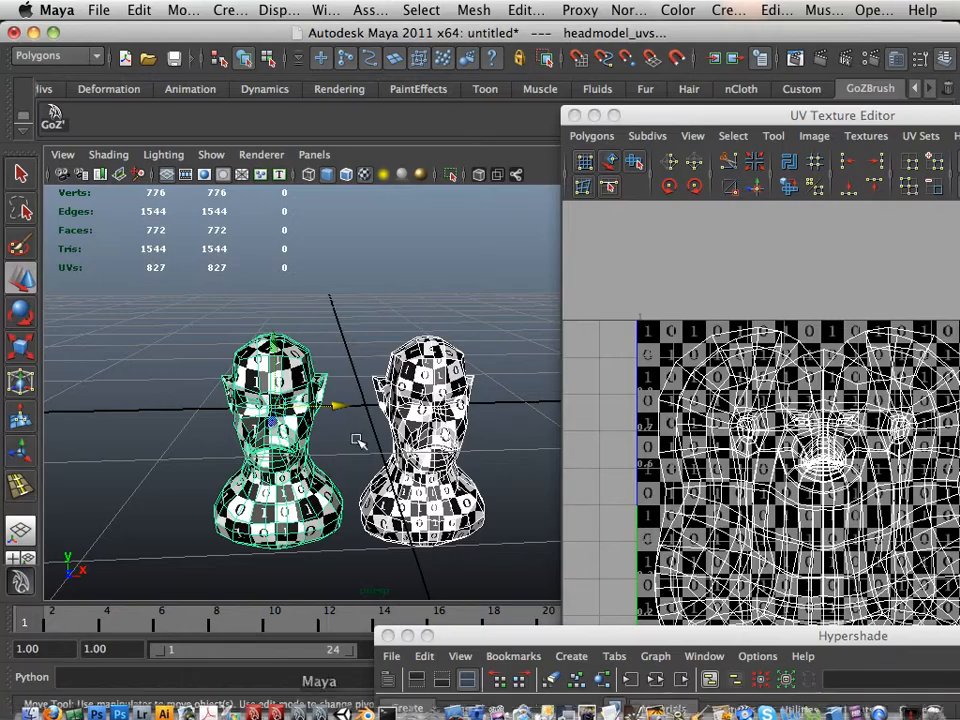
pyautogui.click(99, 10)
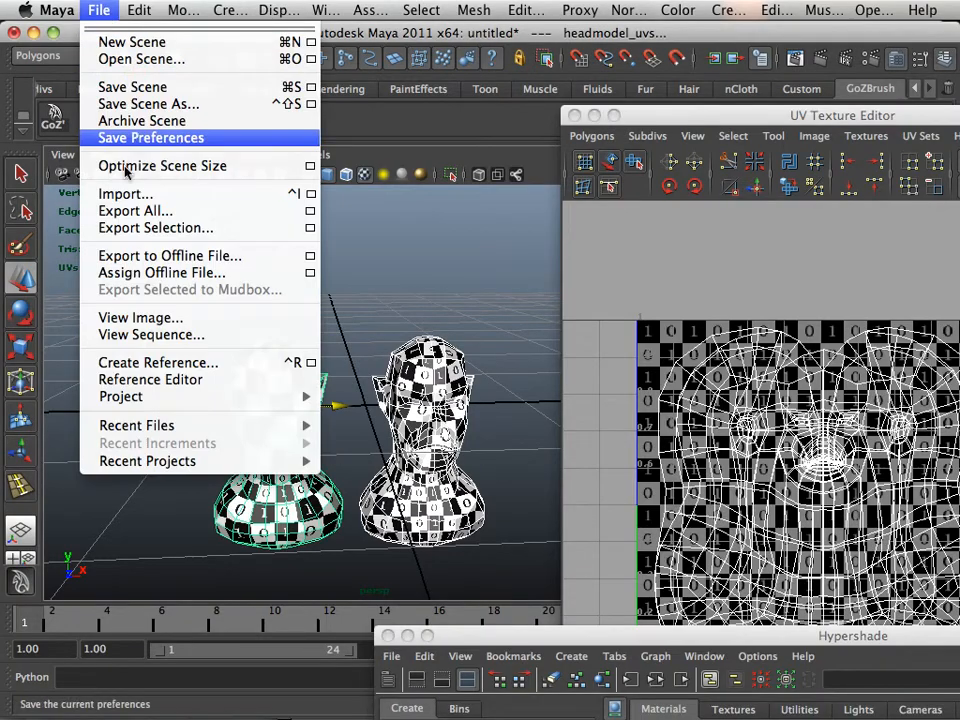
pyautogui.click(180, 229)
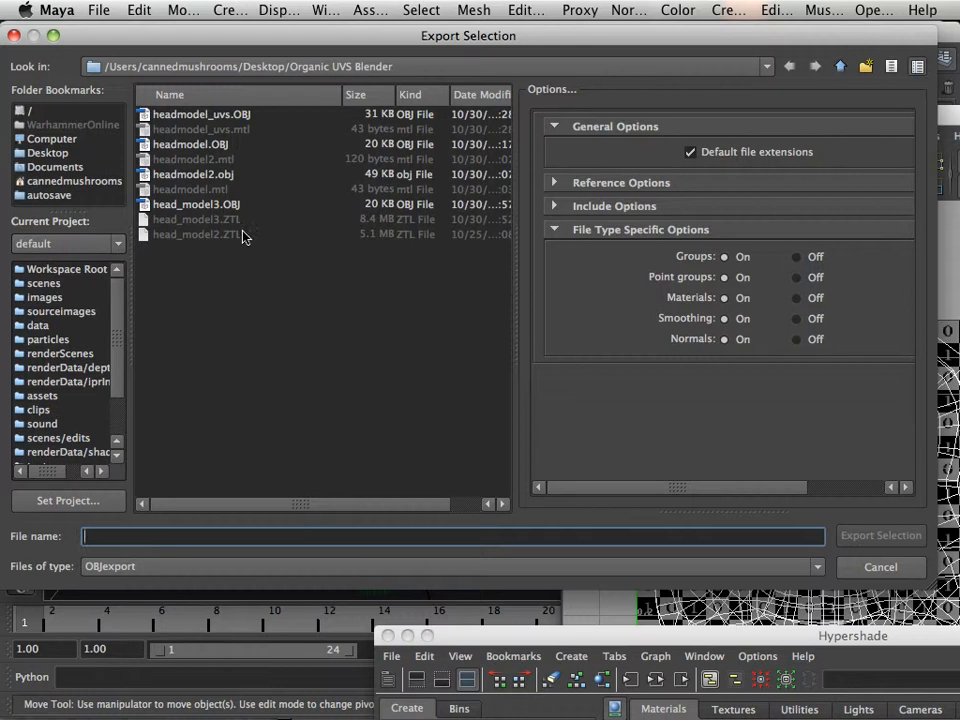
pyautogui.click(64, 153)
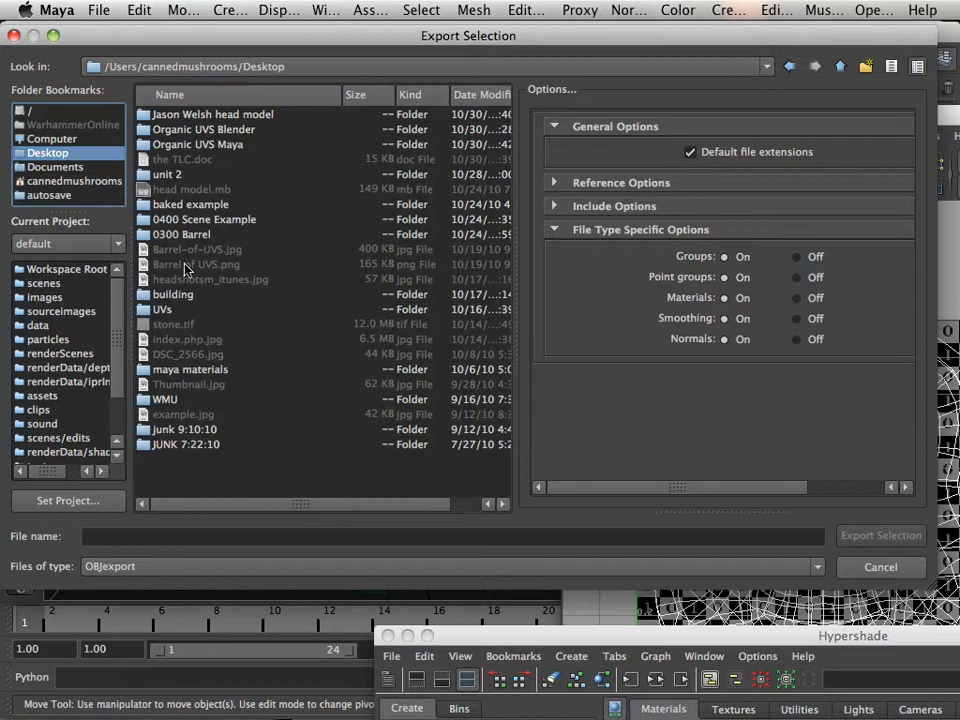
pyautogui.doubleClick(224, 121)
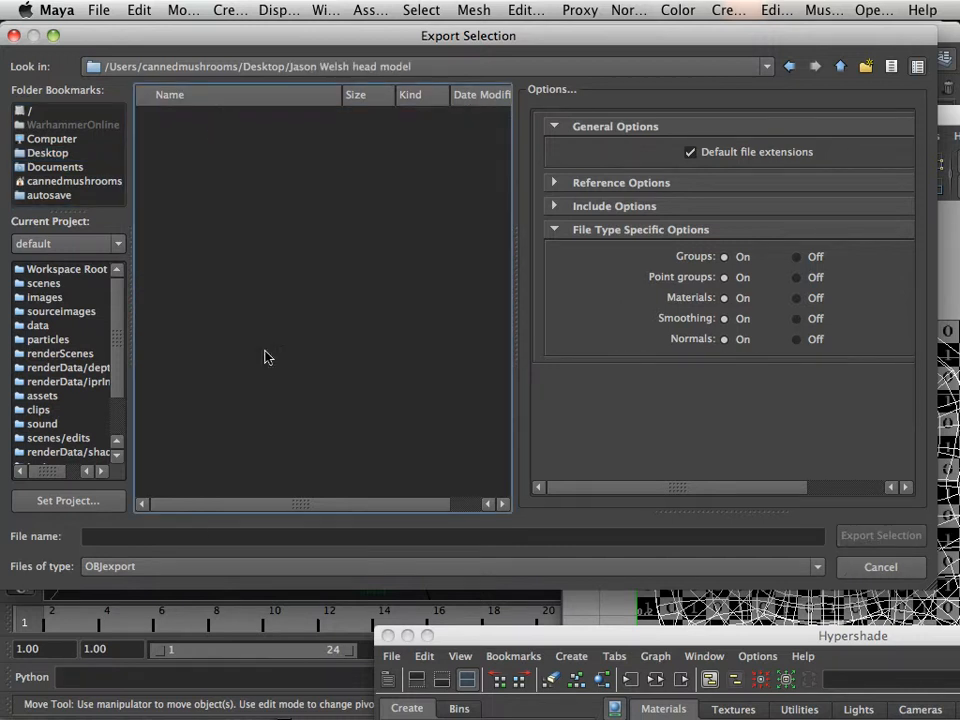
pyautogui.click(169, 540)
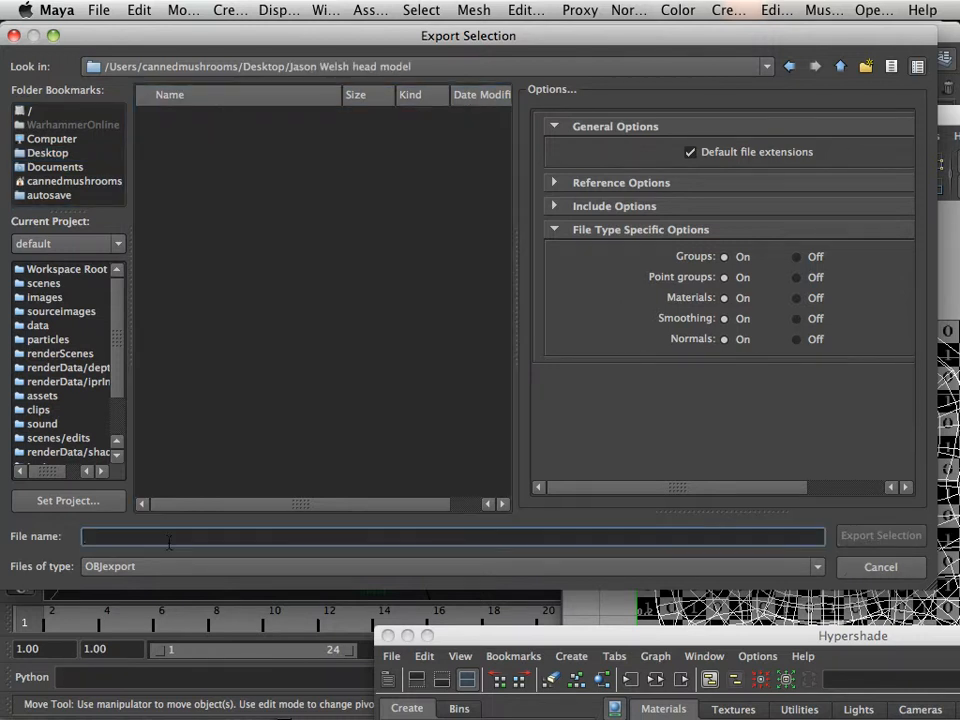
pyautogui.write('head')
pyautogui.press('Return')
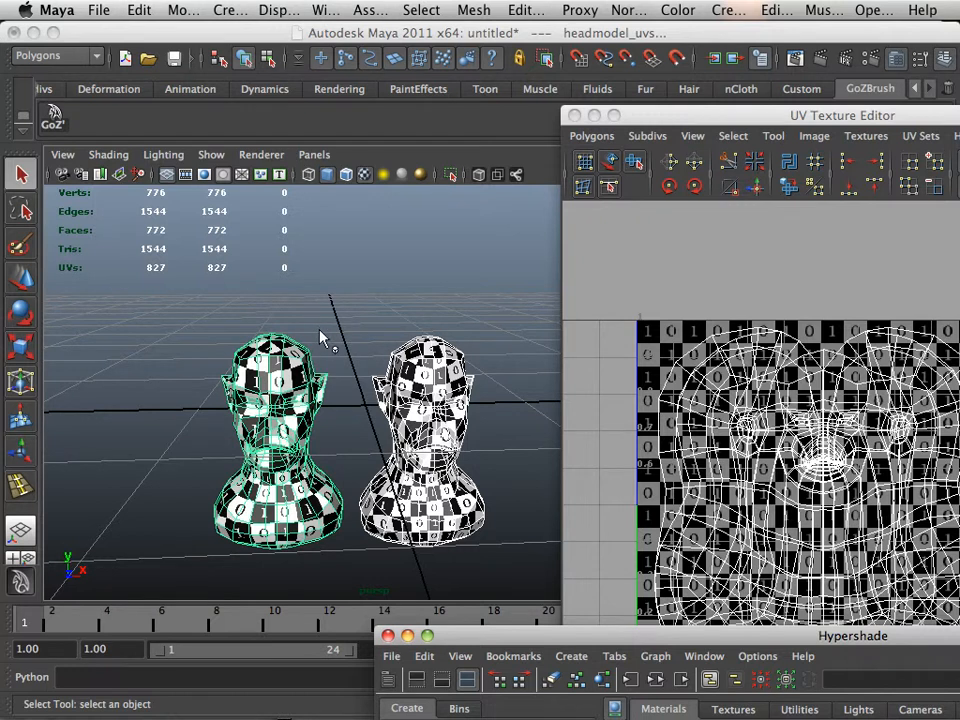
# Save the scene as a Maya Binary file named head in the head model folder
pyautogui.click(100, 12)
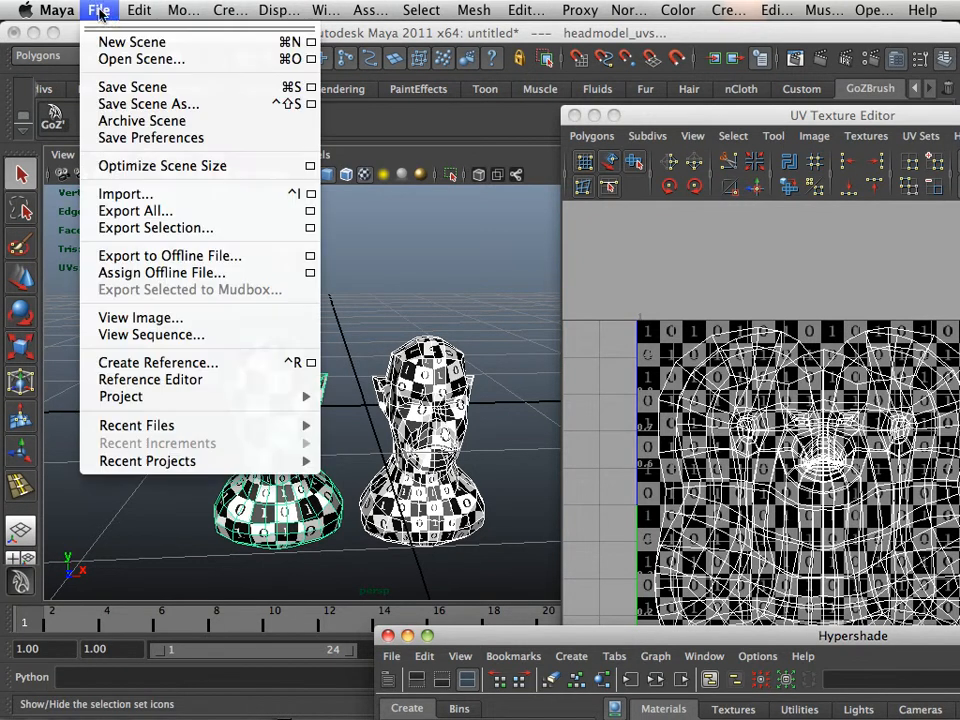
pyautogui.click(148, 104)
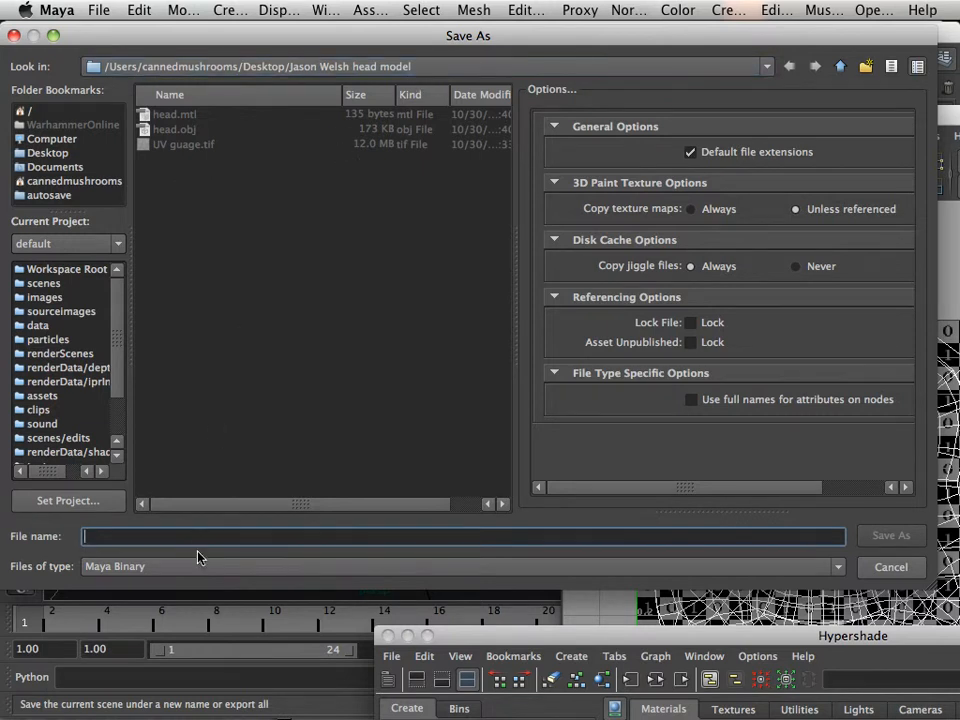
pyautogui.write('head')
pyautogui.press('Return')
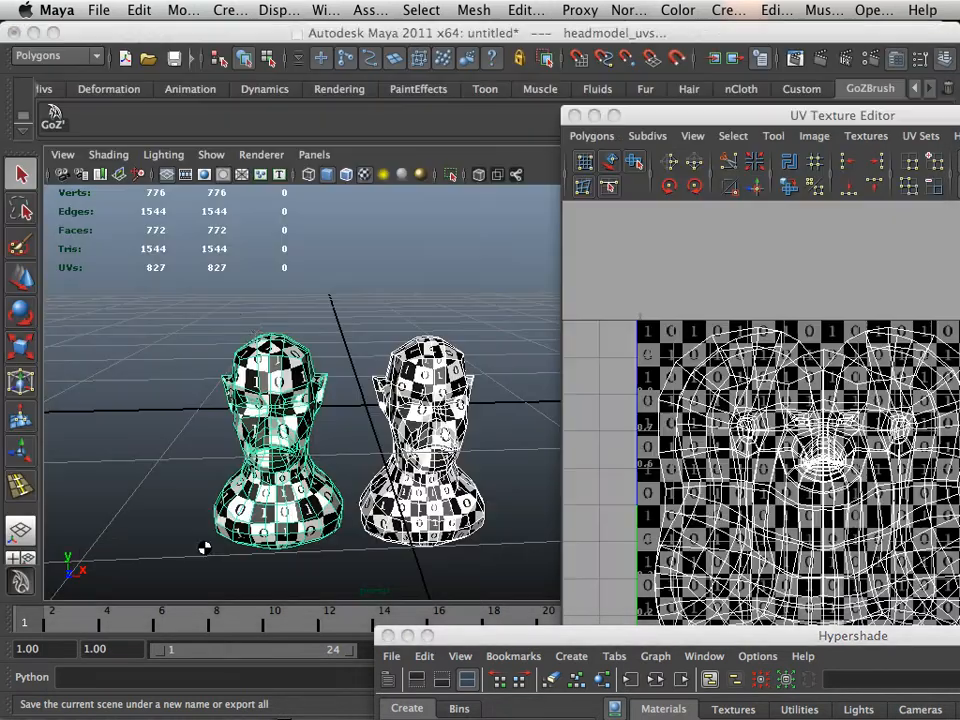
# Set the Maya project to the head model folder on the Desktop
pyautogui.click(98, 10)
pyautogui.moveTo(201, 398)
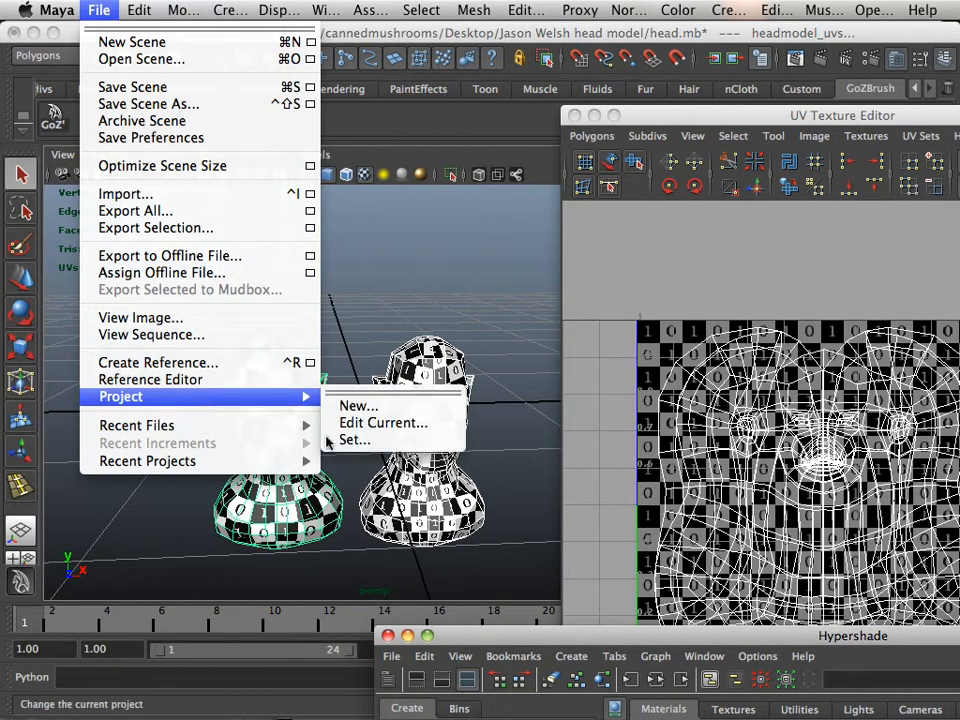
pyautogui.click(347, 439)
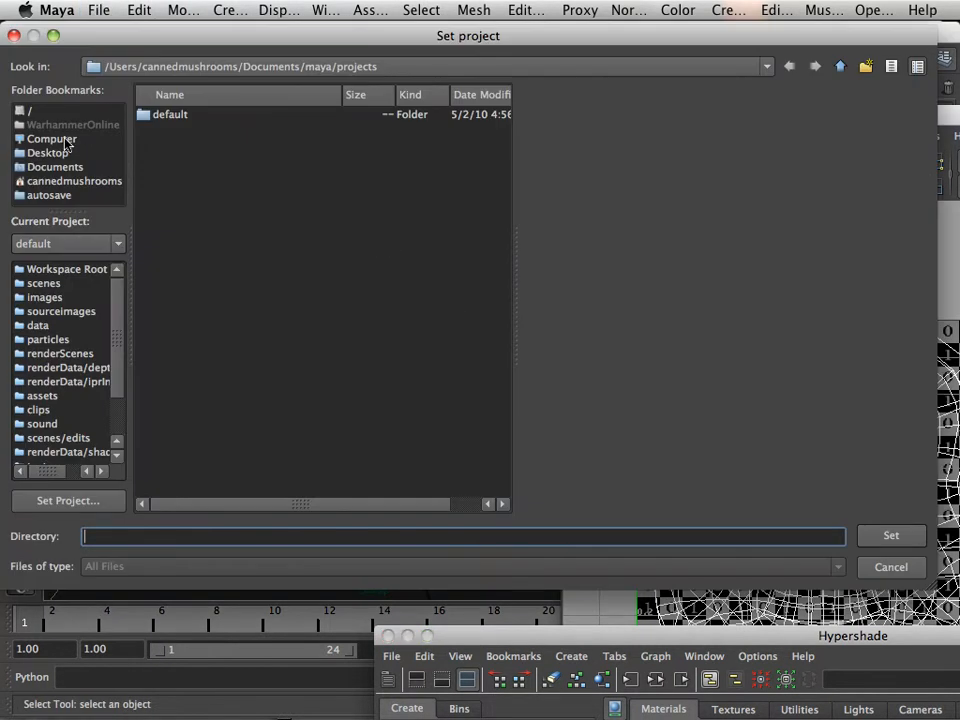
pyautogui.click(64, 153)
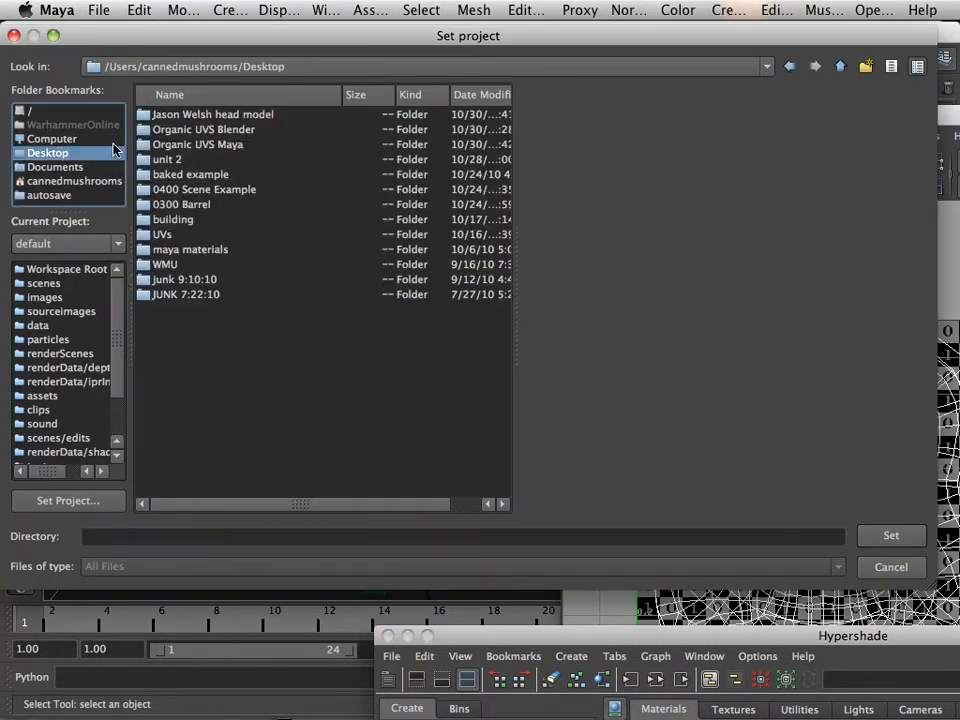
pyautogui.doubleClick(209, 116)
pyautogui.click(134, 538)
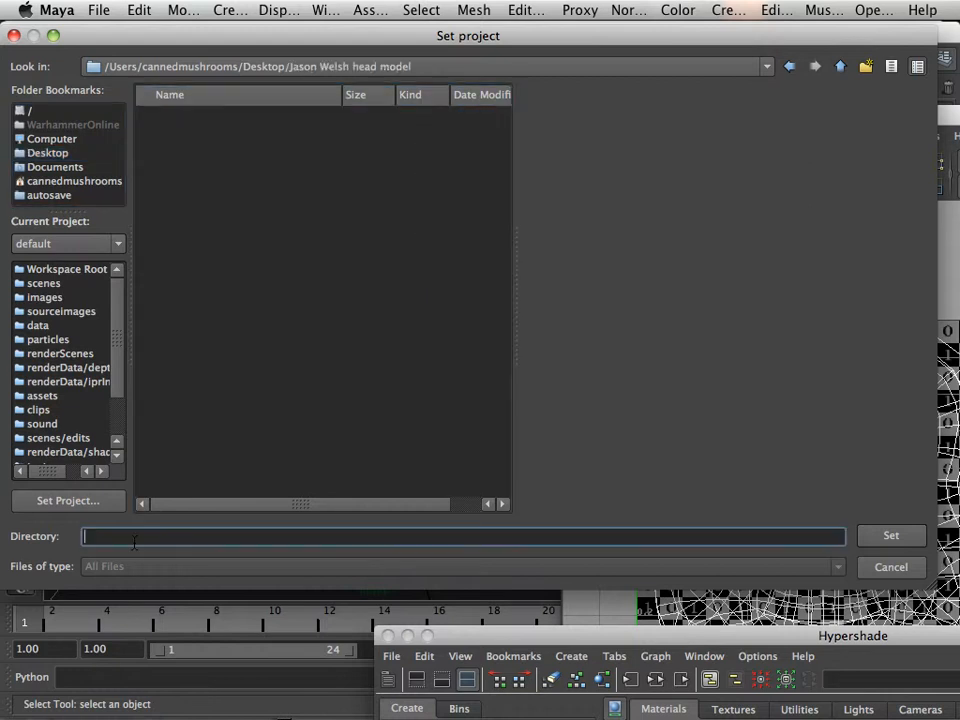
pyautogui.press('Return')
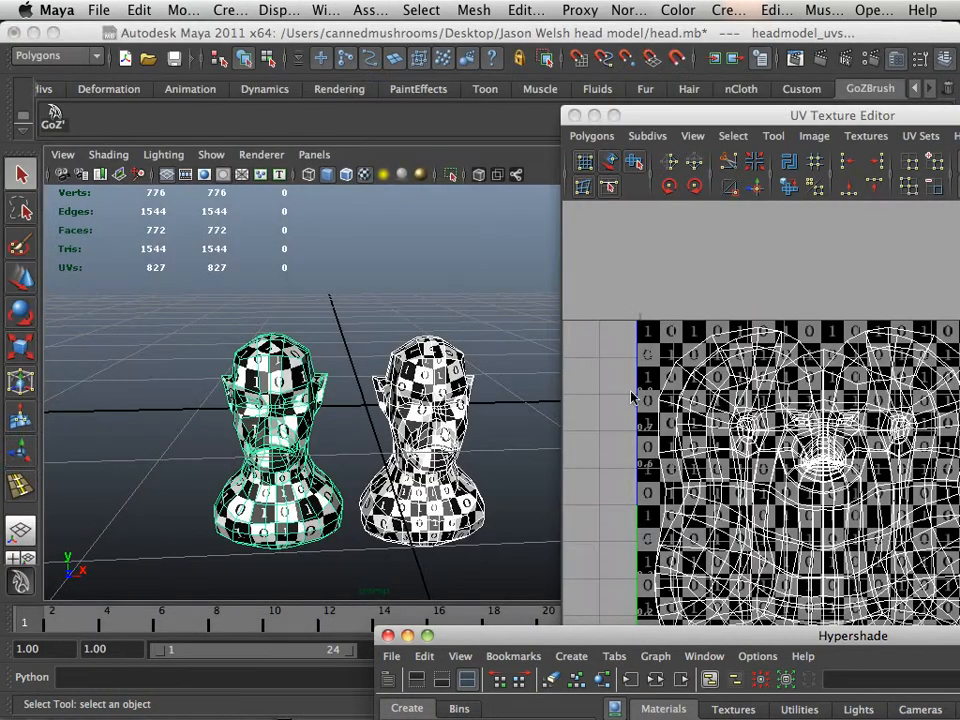
# Move the UV Texture Editor out of the way and list the scene's textures in the Hypershade
pyautogui.moveTo(634, 116); pyautogui.dragTo(60, 716)
pyautogui.moveTo(503, 636); pyautogui.dragTo(133, 404)
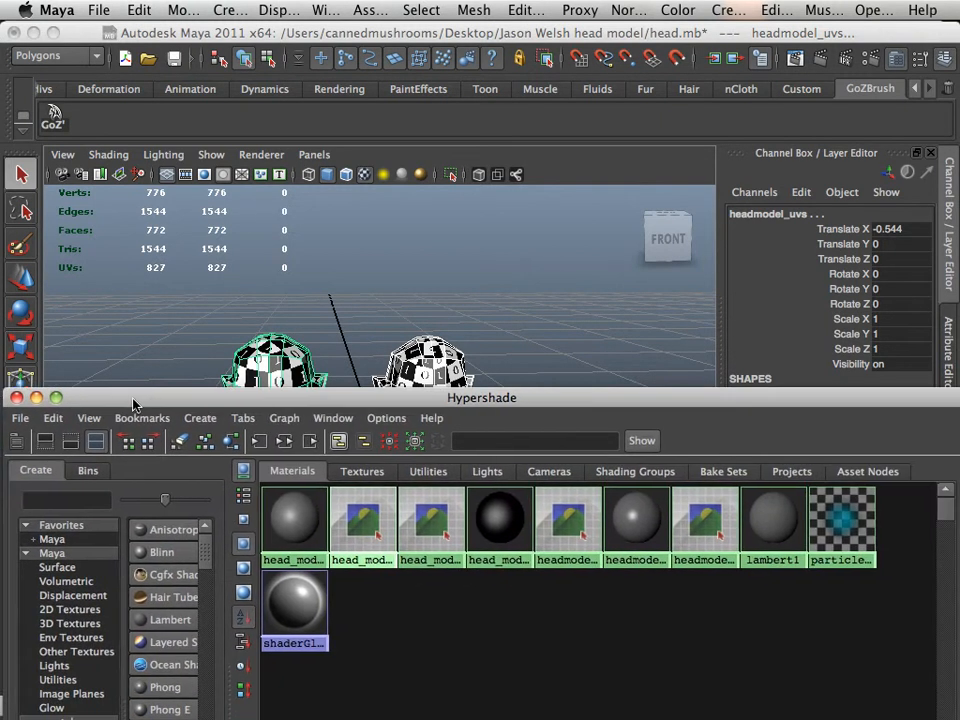
pyautogui.click(359, 473)
pyautogui.moveTo(321, 398); pyautogui.dragTo(311, 521)
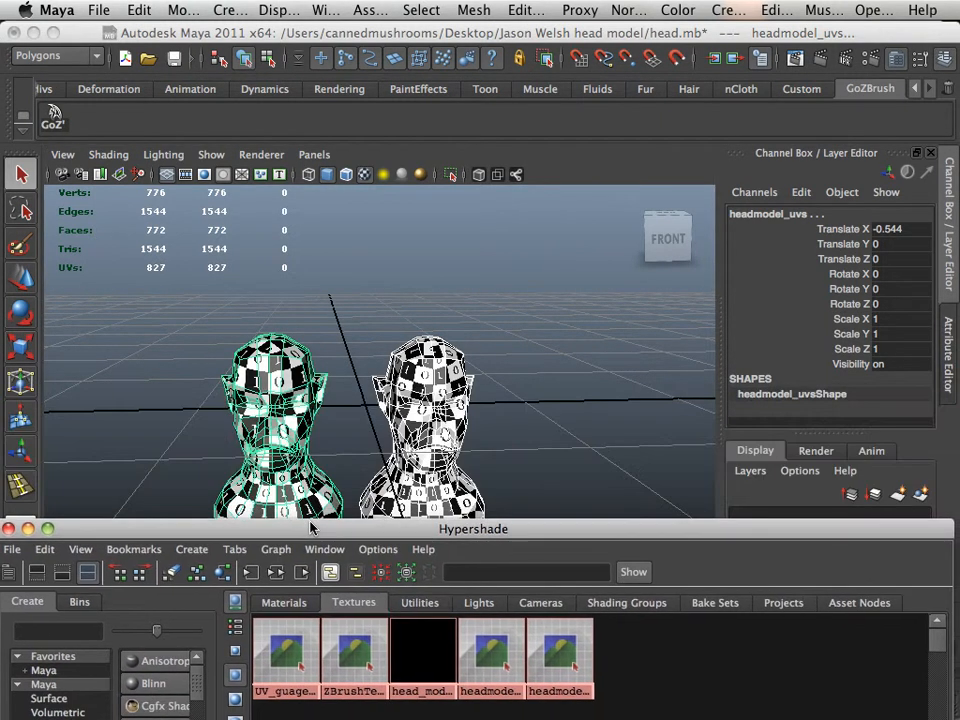
# Optimize the scene size to remove the unused textures and materials
pyautogui.click(83, 11)
pyautogui.click(138, 166)
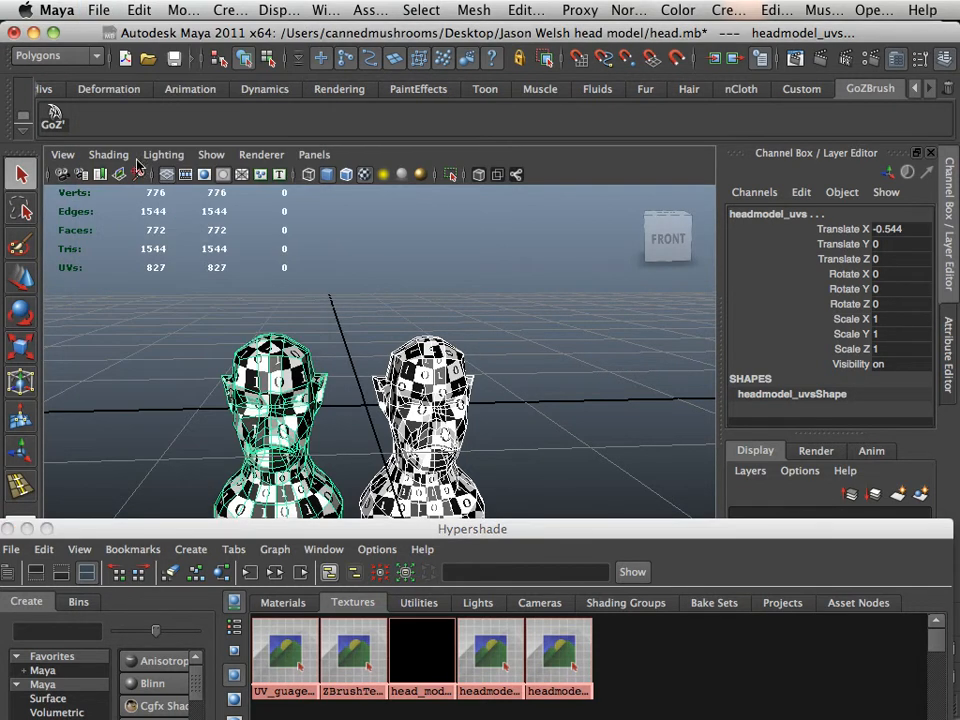
pyautogui.click(440, 395)
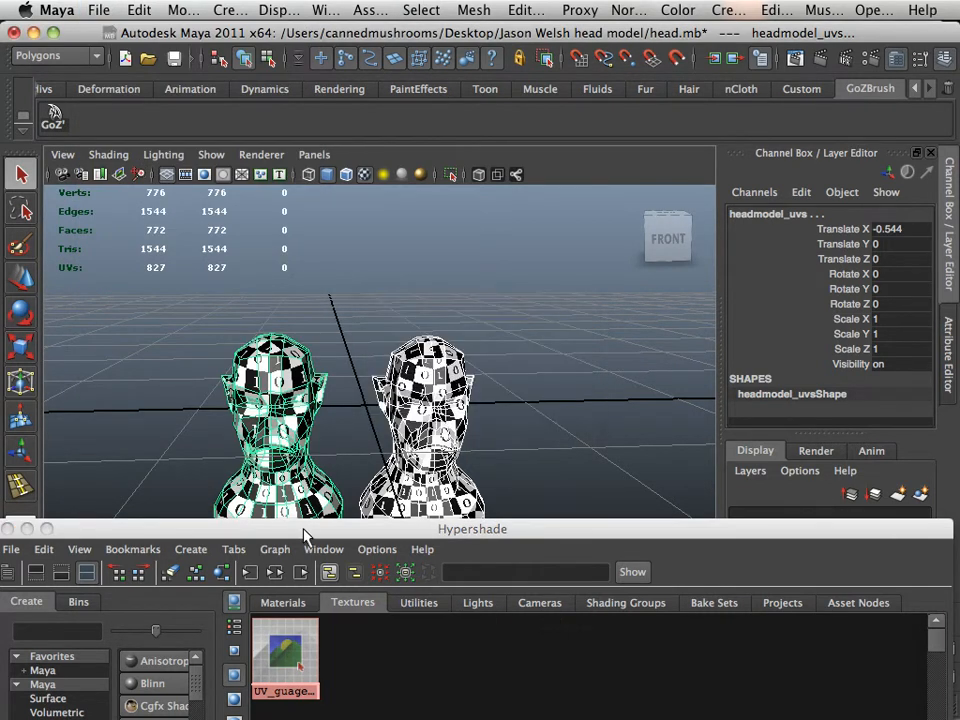
# List the remaining materials in the Hypershade and open the attributes of head_model2_blinn
pyautogui.moveTo(303, 531); pyautogui.dragTo(399, 407)
pyautogui.click(388, 479)
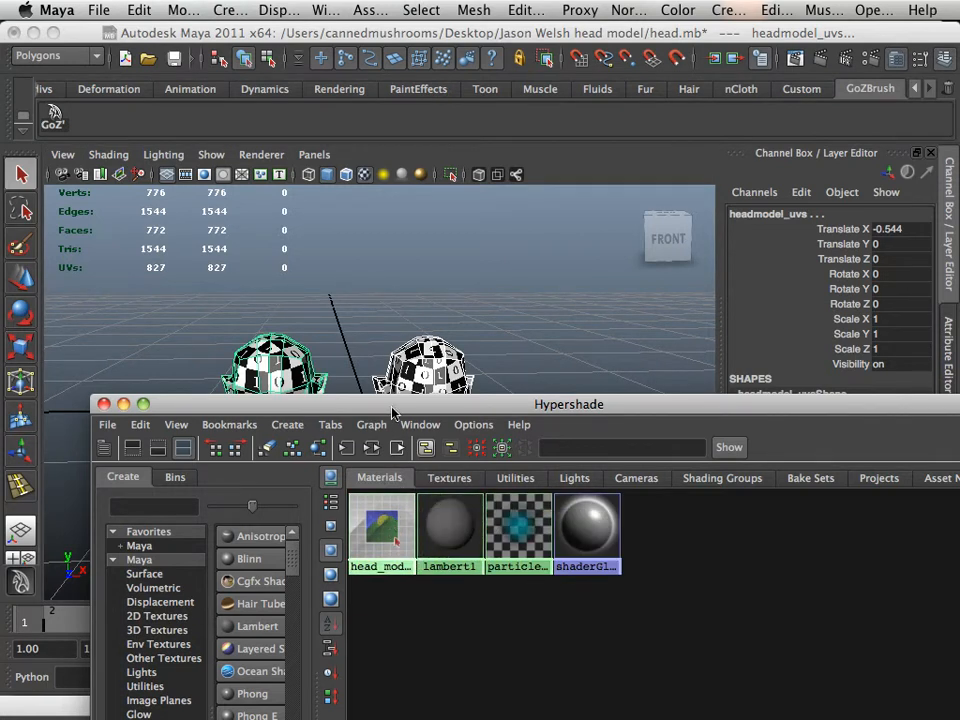
pyautogui.moveTo(395, 404); pyautogui.dragTo(332, 467)
pyautogui.click(313, 615)
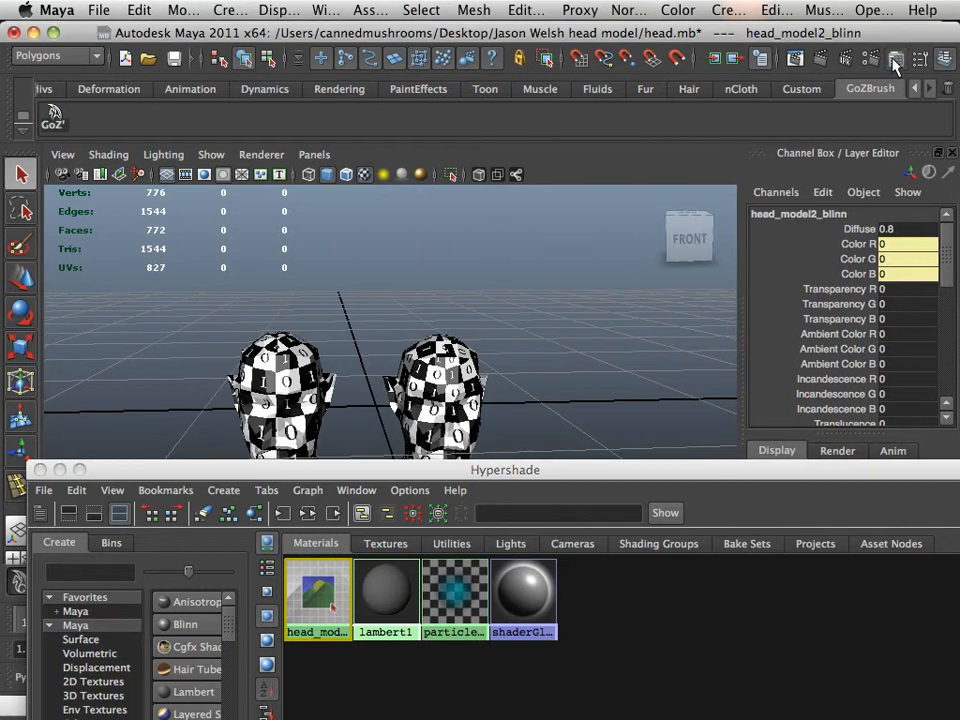
pyautogui.click(895, 60)
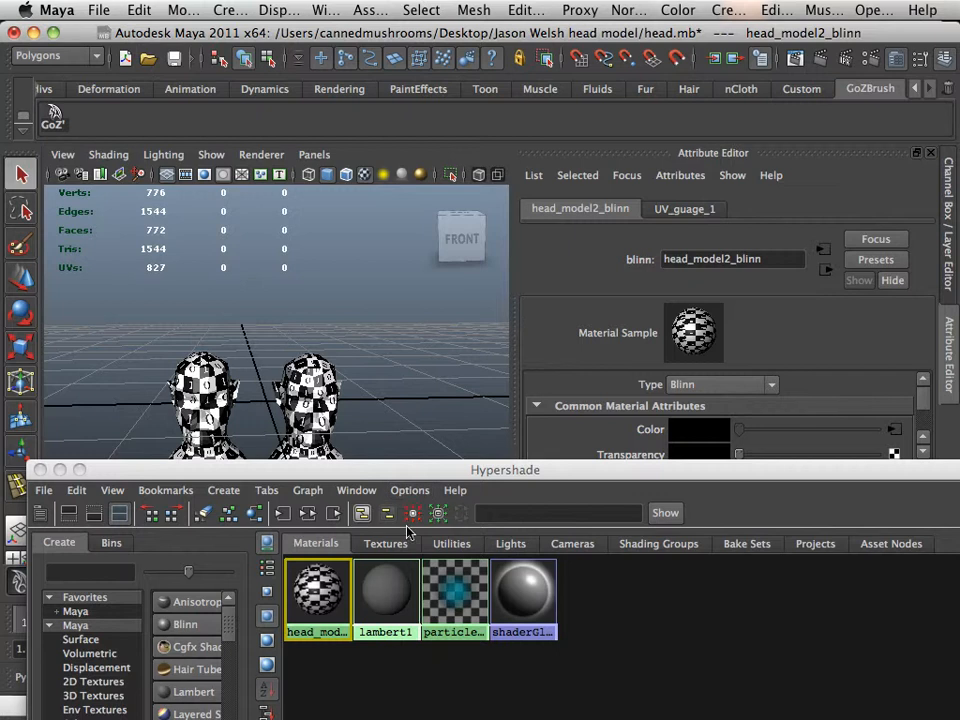
# Select the UV_guage_1 texture in the Hypershade and view its file attributes, moving the Hypershade clear of the Attribute Editor
pyautogui.click(386, 543)
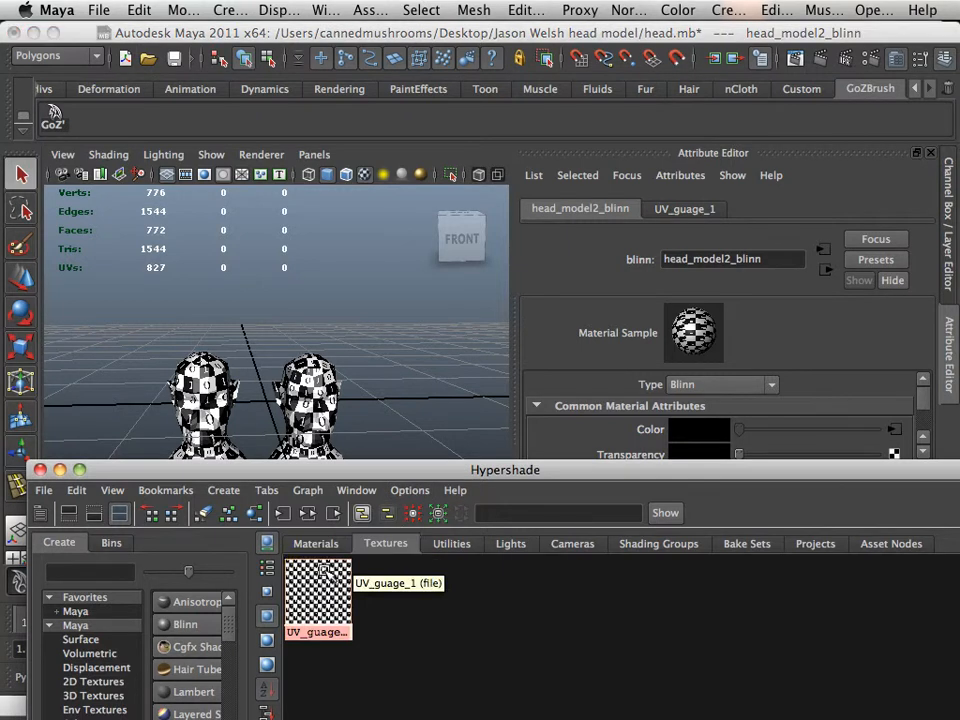
pyautogui.click(317, 607)
pyautogui.moveTo(535, 469); pyautogui.dragTo(375, 599)
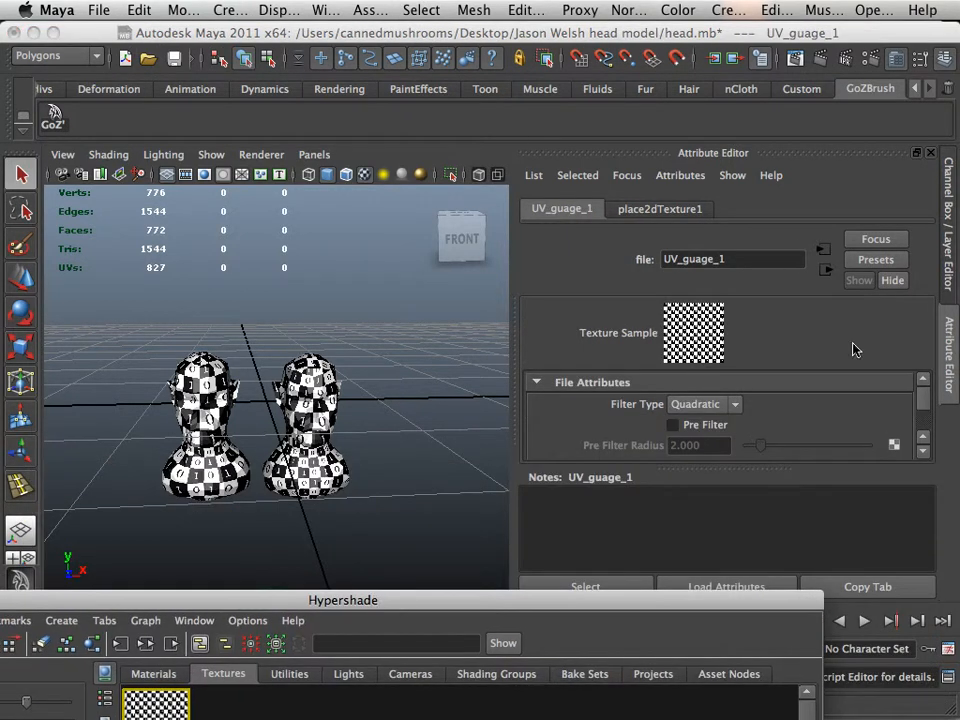
pyautogui.click(666, 212)
pyautogui.click(600, 214)
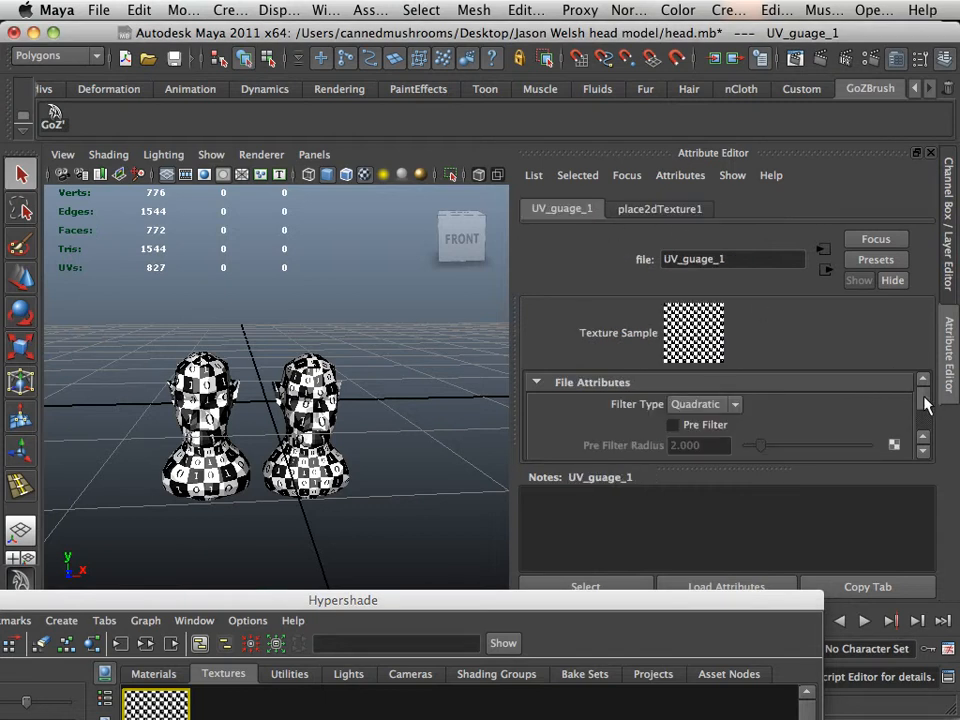
# Relink the UV_guage_1 texture's image to UV guage.tif in the head model project folder
pyautogui.moveTo(925, 404); pyautogui.dragTo(925, 408)
pyautogui.moveTo(735, 408); pyautogui.dragTo(875, 413)
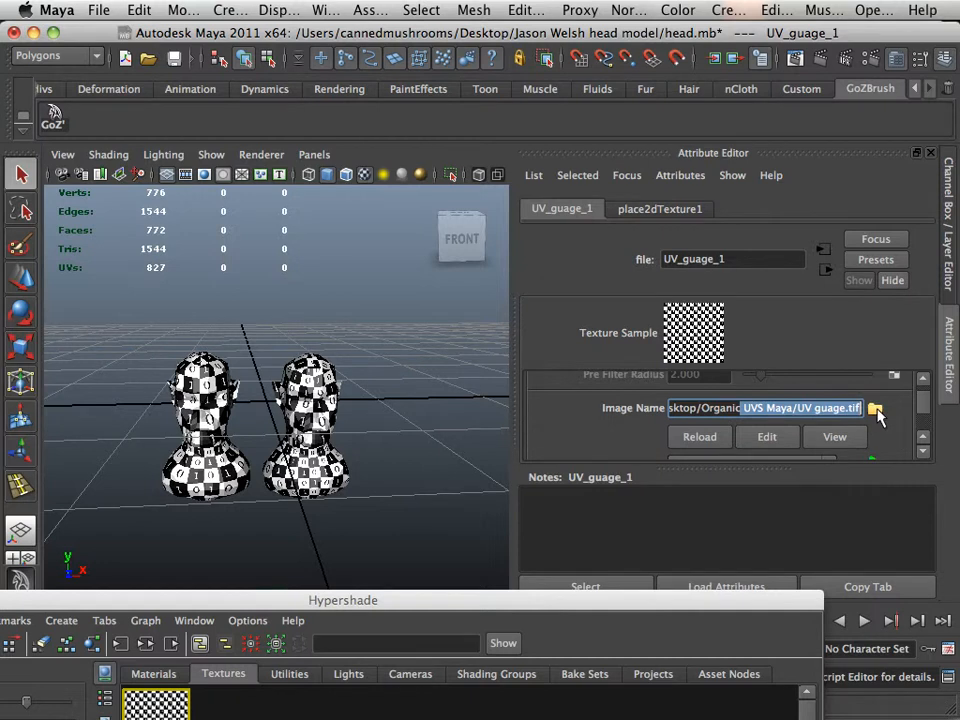
pyautogui.click(875, 410)
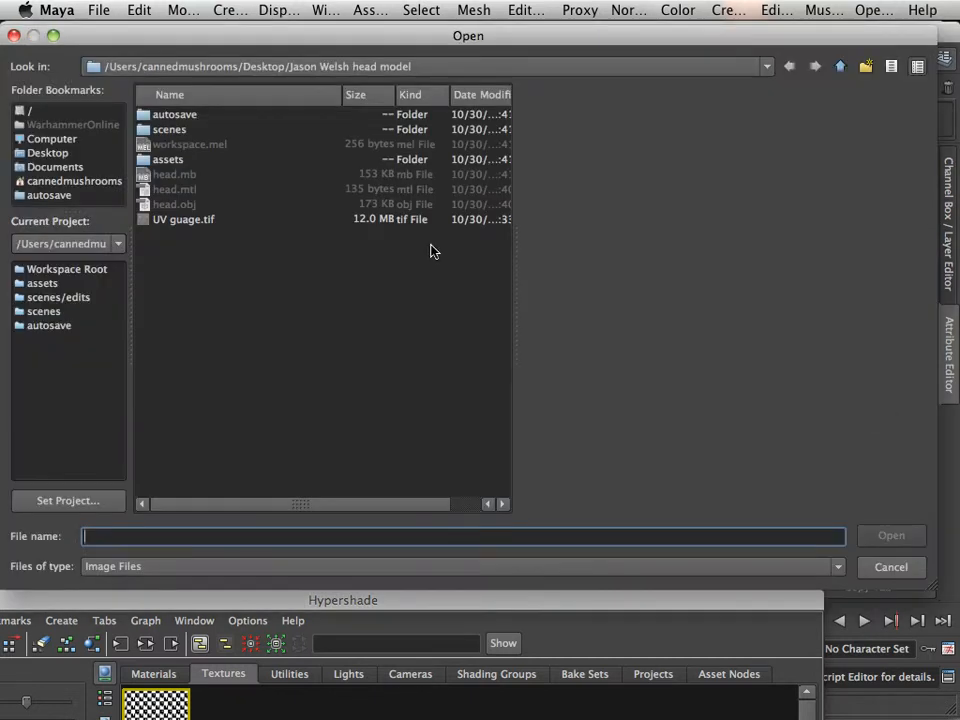
pyautogui.click(191, 222)
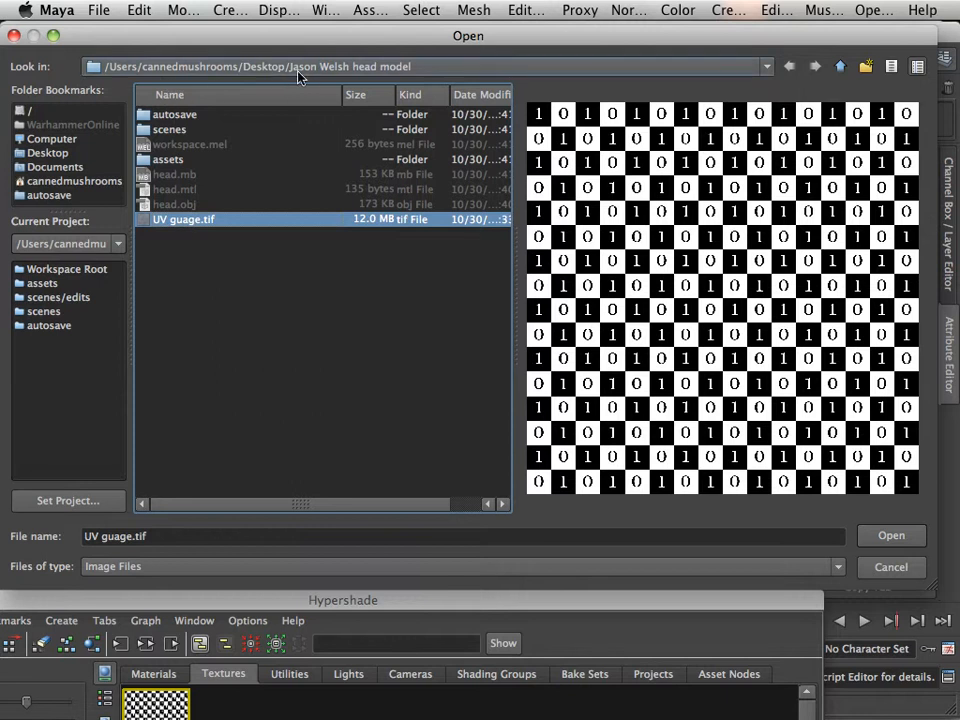
pyautogui.click(886, 536)
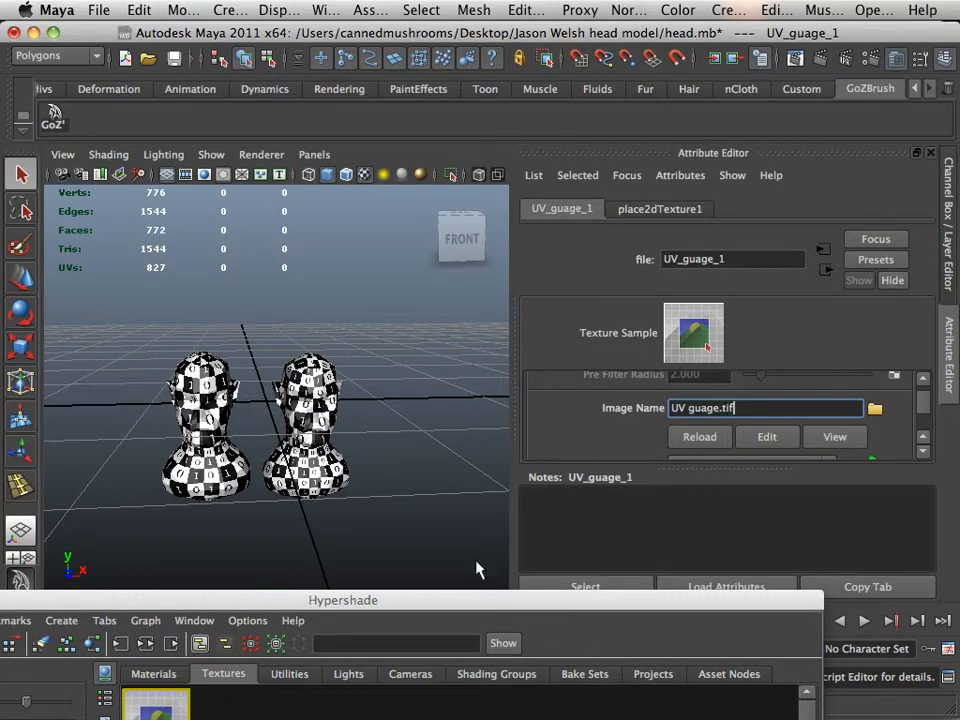
# Check that the UV_guage_1 image name is a relative path
pyautogui.moveTo(734, 409); pyautogui.dragTo(647, 417)
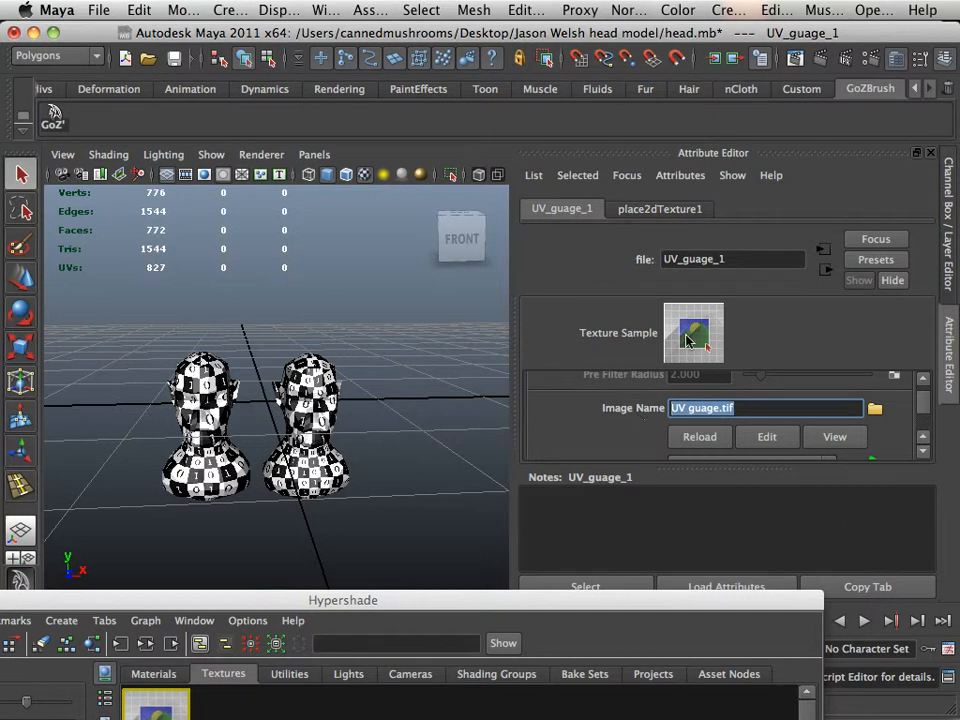
pyautogui.click(751, 415)
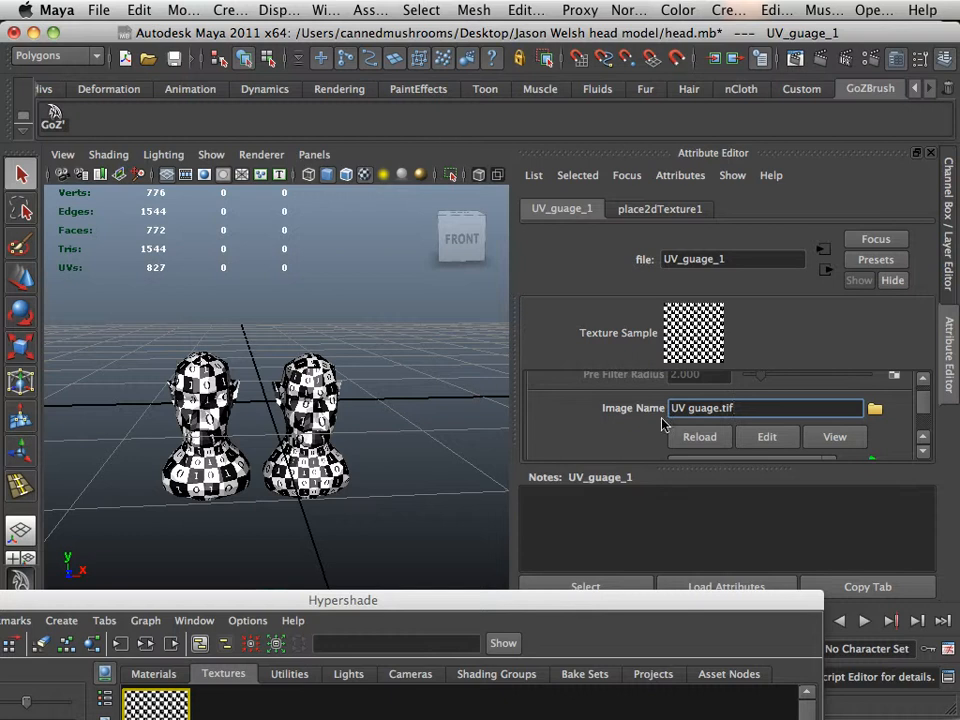
pyautogui.moveTo(740, 415); pyautogui.dragTo(649, 406)
pyautogui.click(742, 411)
pyautogui.moveTo(742, 411); pyautogui.dragTo(677, 408)
# Select both head models and view their head_model2_blinn material attributes
pyautogui.keyDown('alt'); pyautogui.moveTo(350, 427); pyautogui.dragTo(409, 407, button='middle'); pyautogui.keyUp('alt')
pyautogui.keyDown('alt'); pyautogui.moveTo(409, 407); pyautogui.dragTo(342, 421); pyautogui.keyUp('alt')
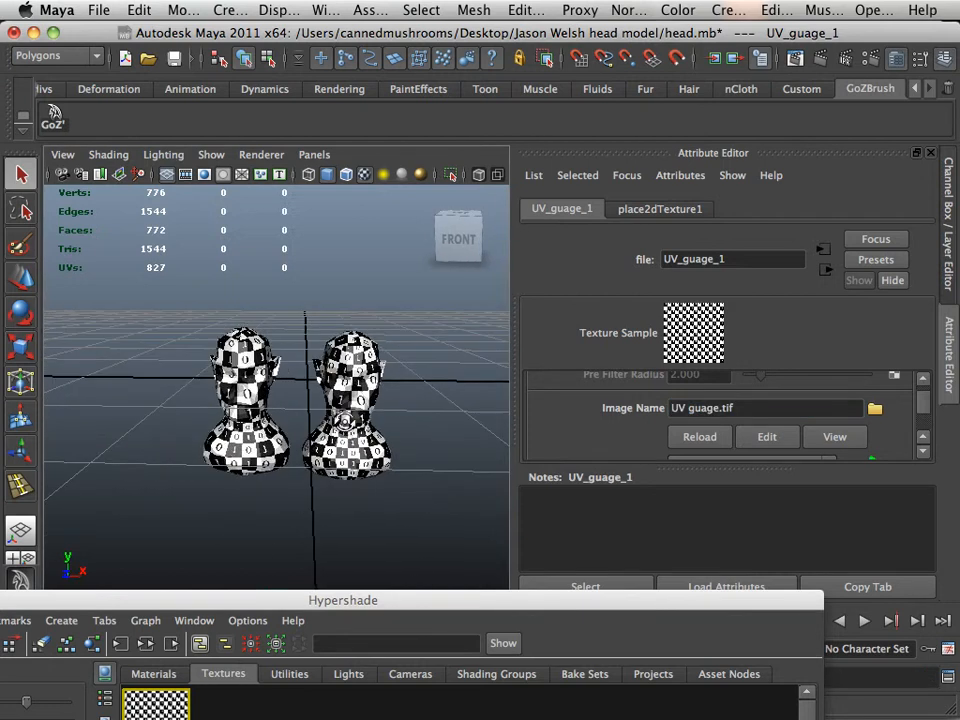
pyautogui.moveTo(202, 333); pyautogui.dragTo(399, 475)
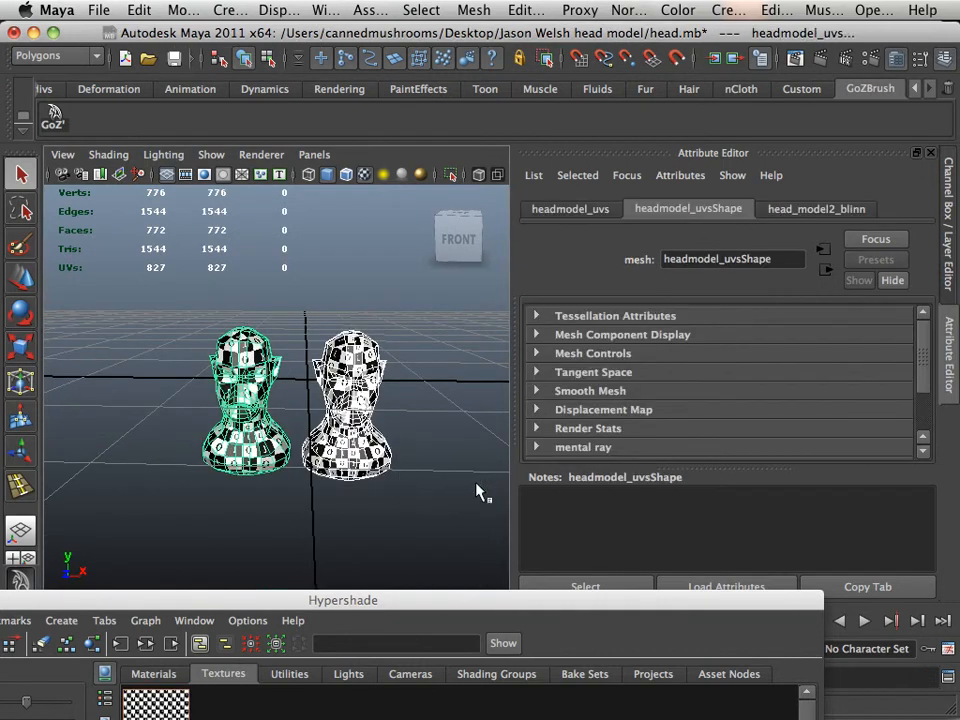
pyautogui.click(342, 402)
pyautogui.keyDown('shift'); pyautogui.click(236, 394); pyautogui.keyUp('shift')
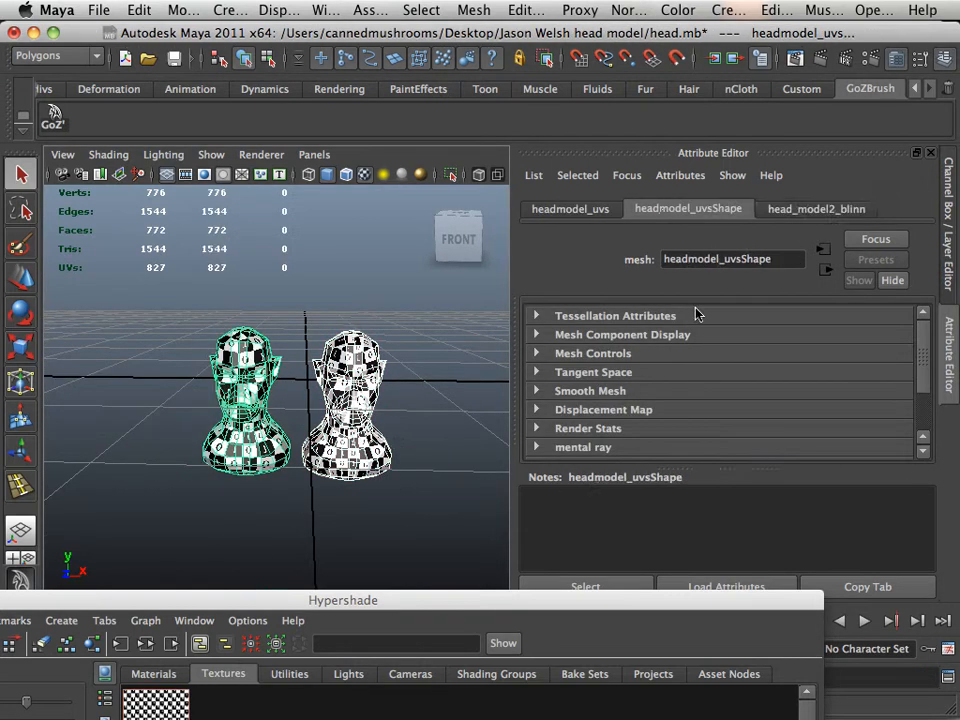
pyautogui.click(808, 212)
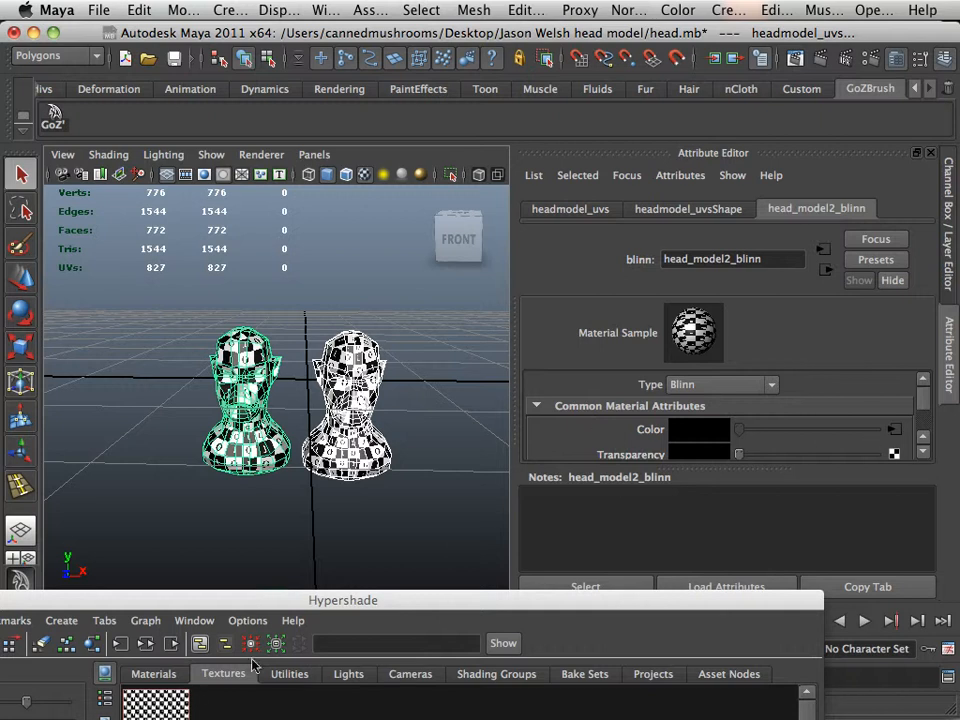
# Select the UV_guage_1 texture in the Hypershade and check the relative path in its image name
pyautogui.click(152, 704)
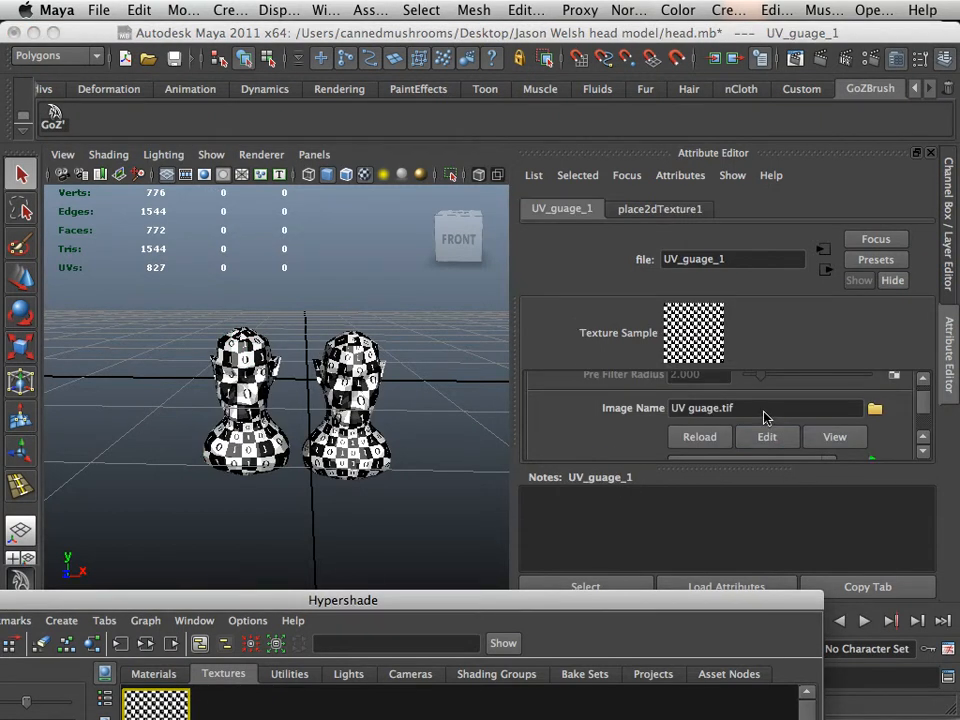
pyautogui.moveTo(765, 417); pyautogui.dragTo(650, 410)
pyautogui.keyDown('alt'); pyautogui.moveTo(450, 429); pyautogui.dragTo(388, 434); pyautogui.keyUp('alt')
pyautogui.moveTo(742, 414); pyautogui.dragTo(634, 407)
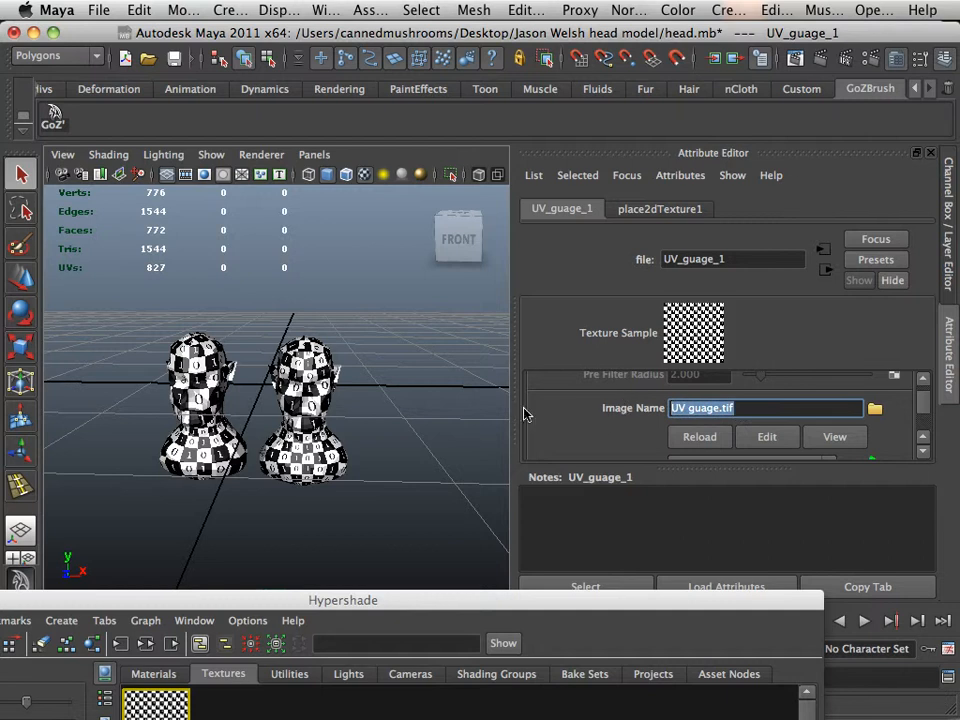
# Save the head.mb scene and close Maya
pyautogui.click(97, 11)
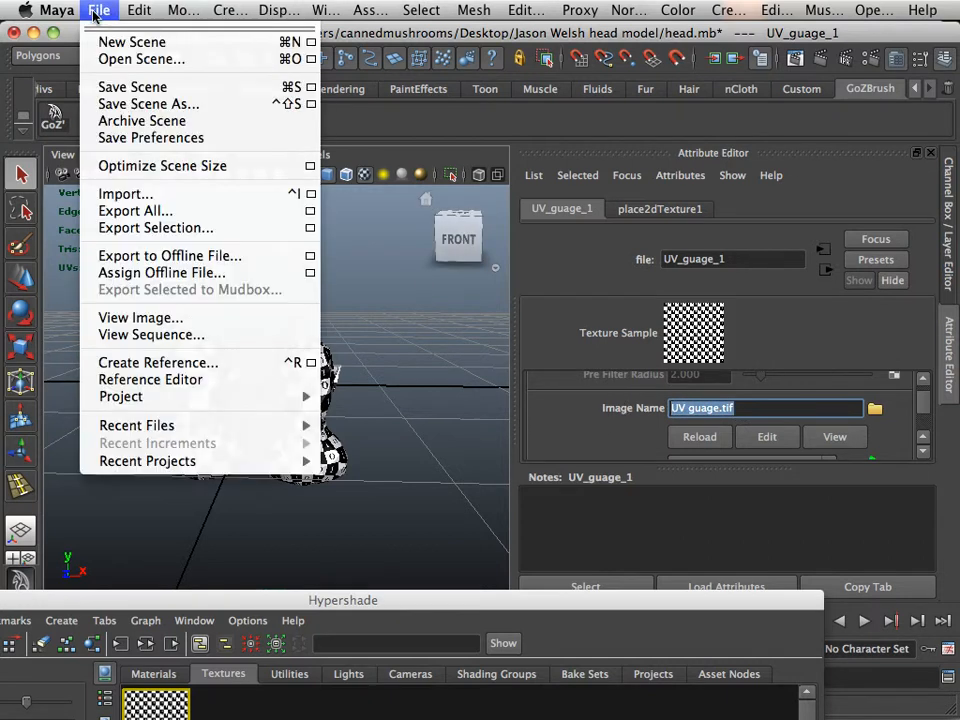
pyautogui.click(115, 88)
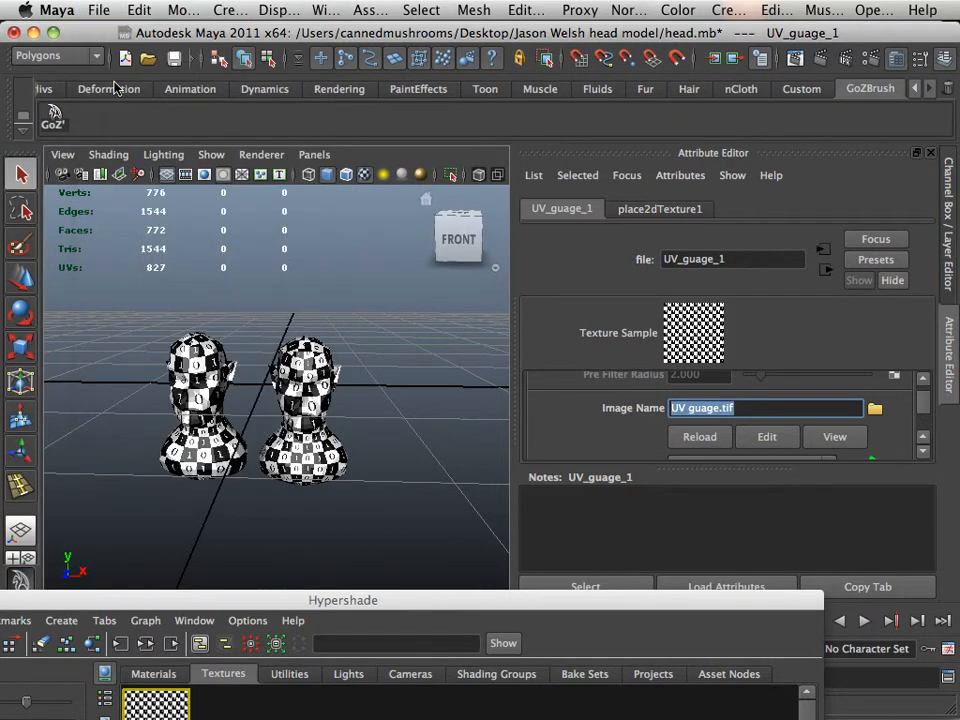
pyautogui.click(13, 32)
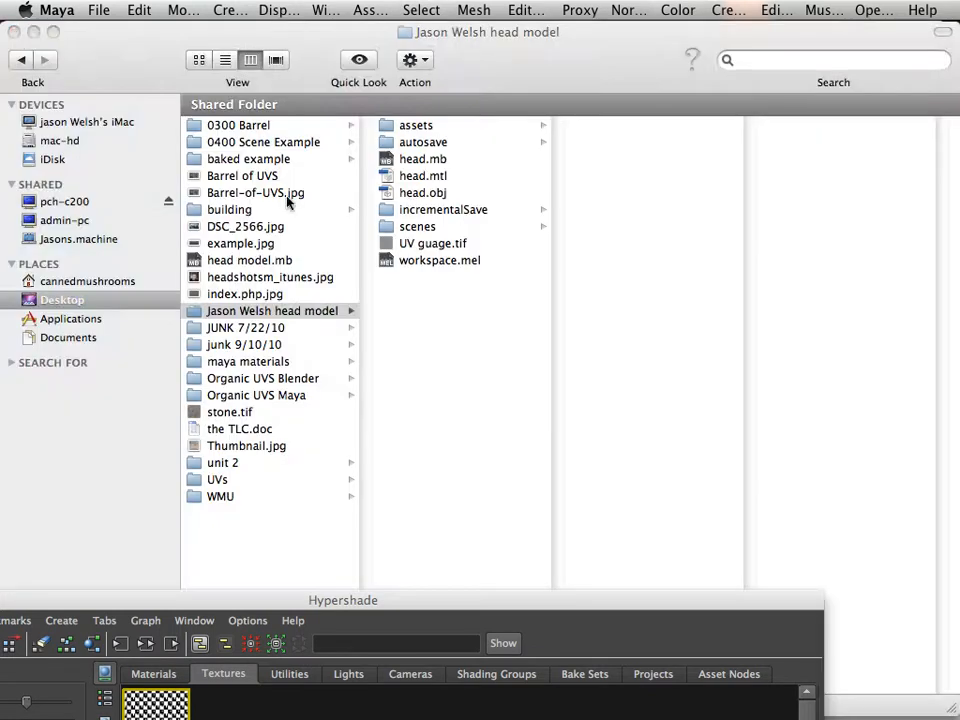
# Reopen head.mb in Maya from the head model project folder in Finder
pyautogui.click(467, 349)
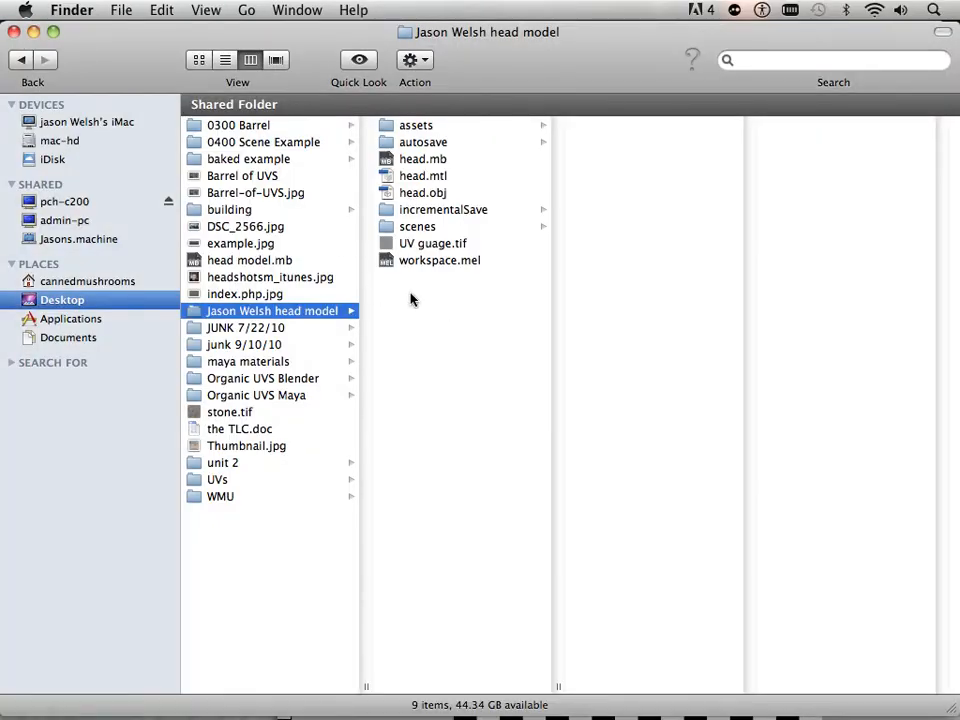
pyautogui.click(427, 162)
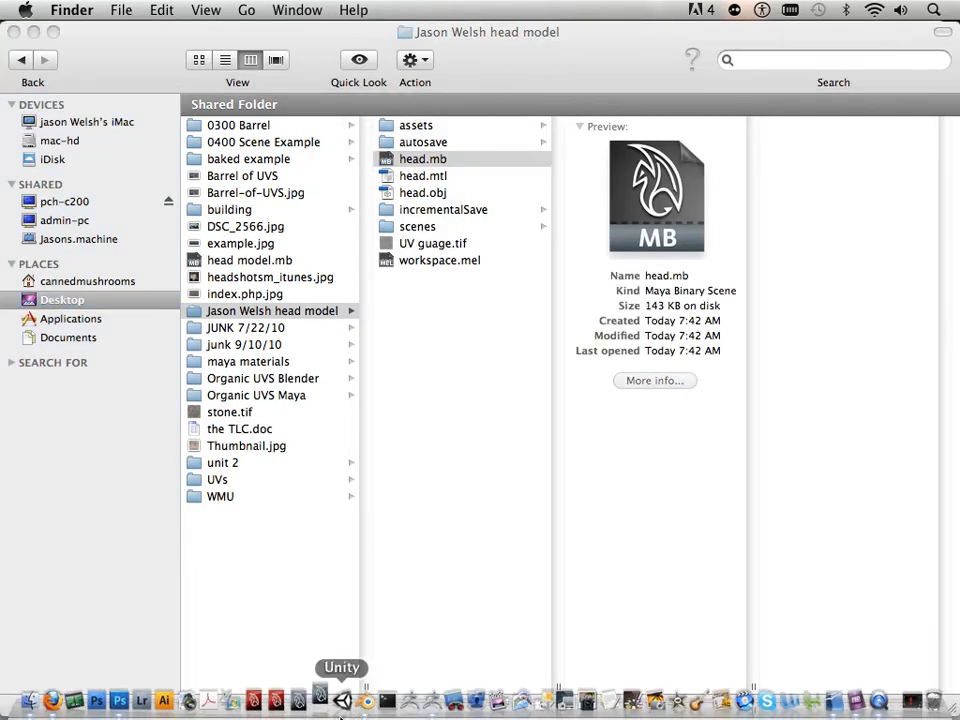
pyautogui.click(316, 704)
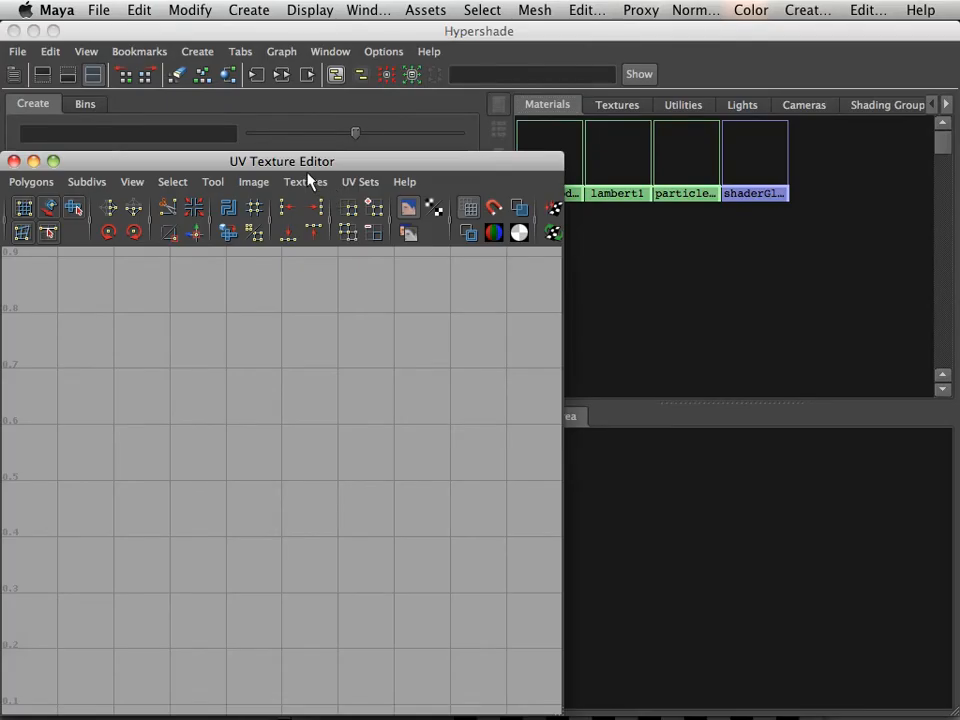
# Clear the UV Texture Editor, Hypershade and Essential Skills Movies windows from the viewport and inspect the texture on both head models
pyautogui.moveTo(289, 165); pyautogui.dragTo(734, 371)
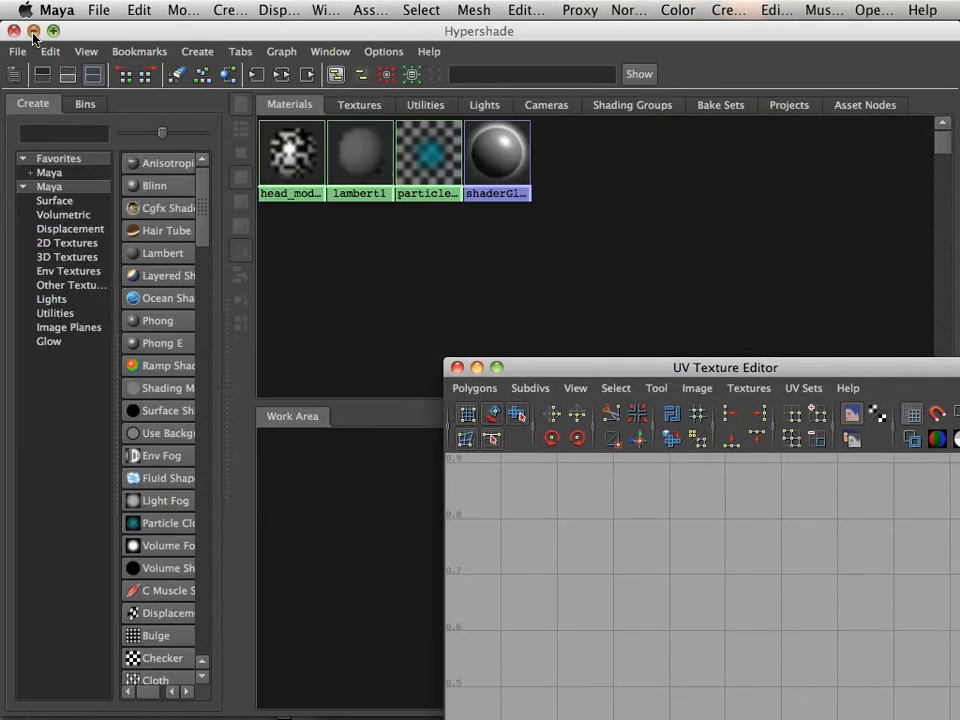
pyautogui.click(33, 31)
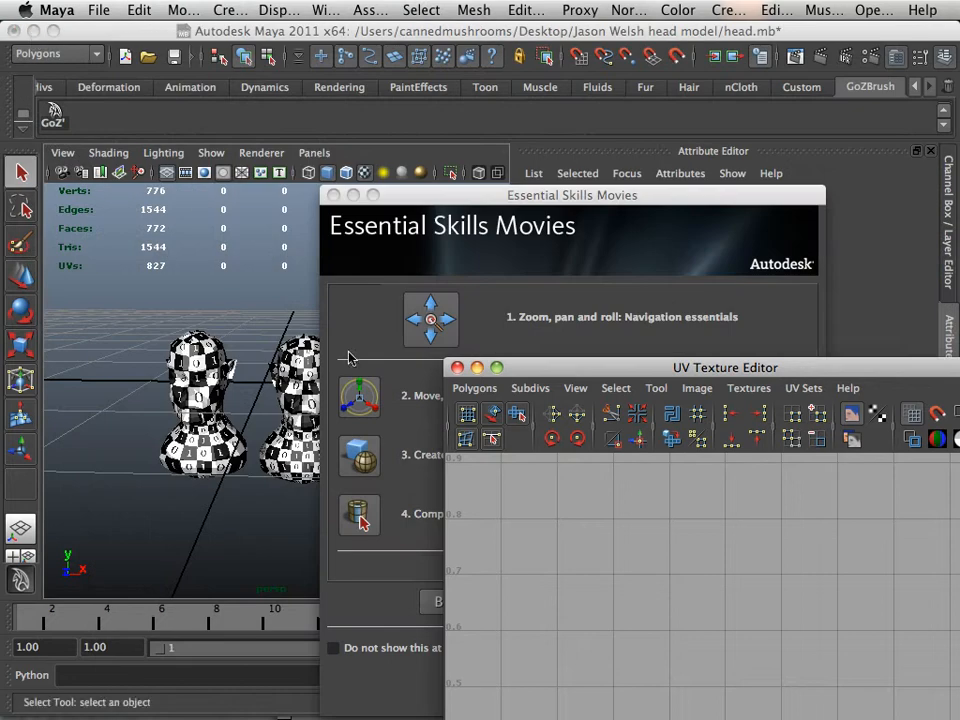
pyautogui.moveTo(429, 197); pyautogui.dragTo(632, 216)
pyautogui.scroll(6, 362, 367)
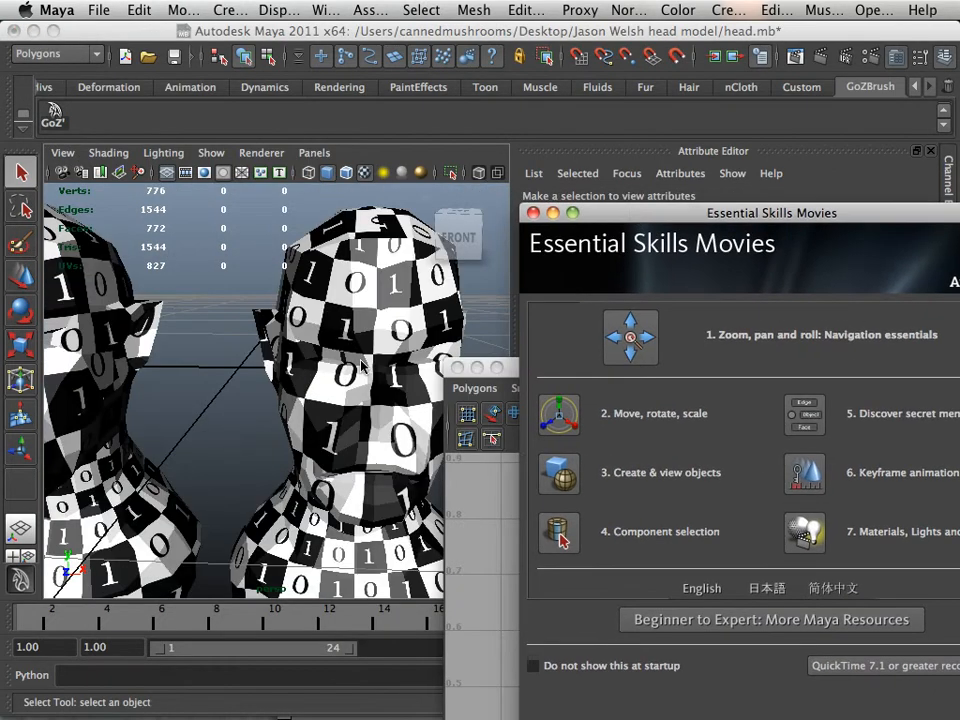
pyautogui.scroll(-4, 362, 367)
pyautogui.moveTo(637, 222); pyautogui.dragTo(178, 634)
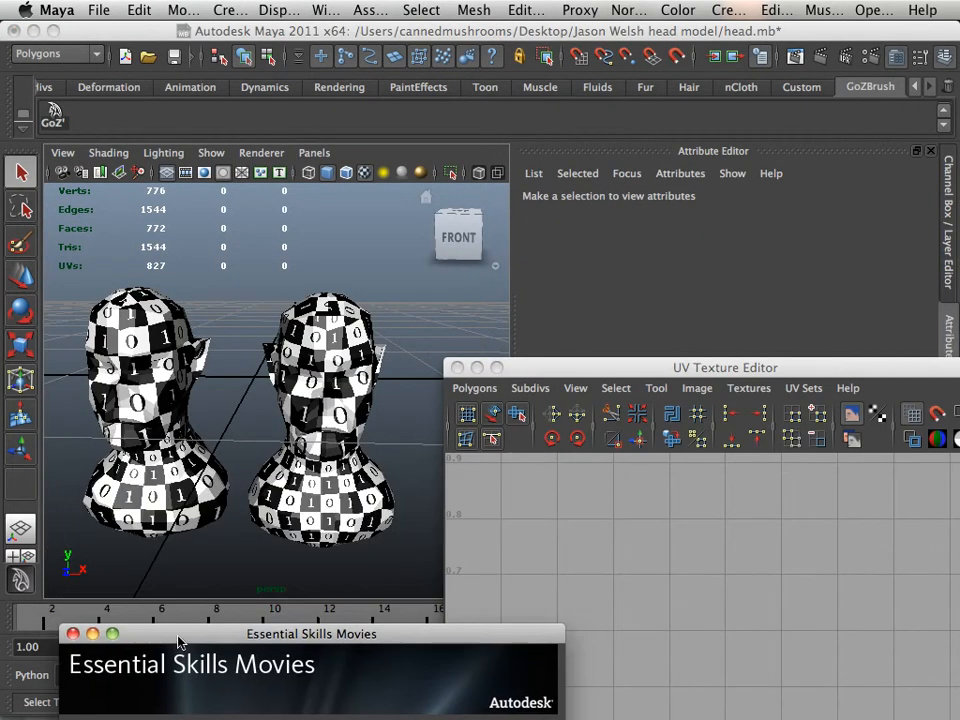
# Open the Hypershade, move it away from the Attribute Editor, and select the UV_guage_1 texture
pyautogui.click(322, 10)
pyautogui.moveTo(344, 62)
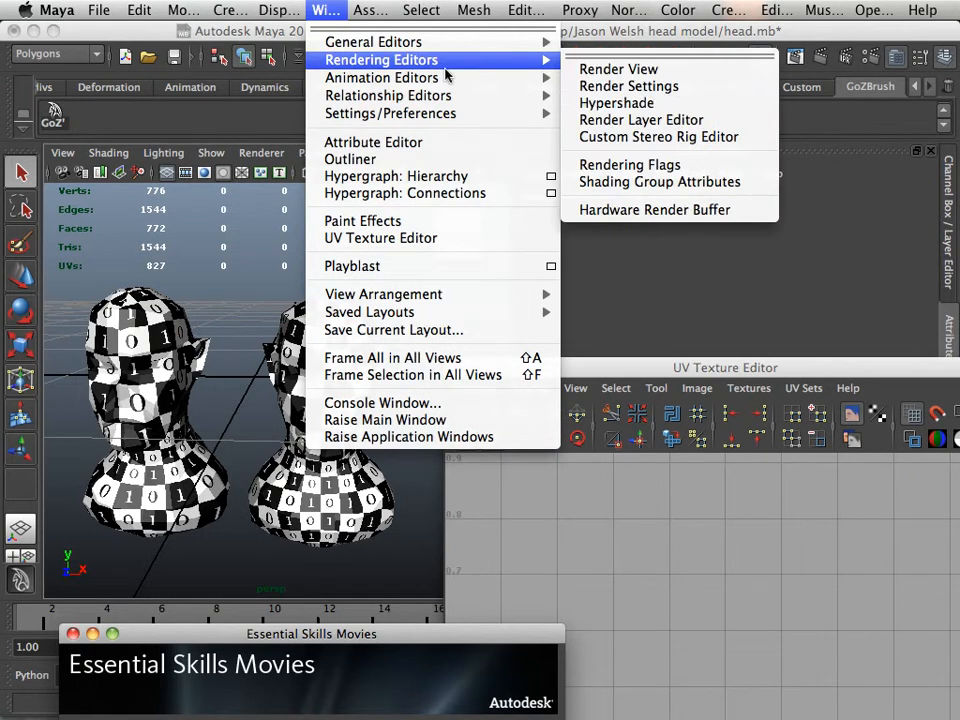
pyautogui.click(612, 104)
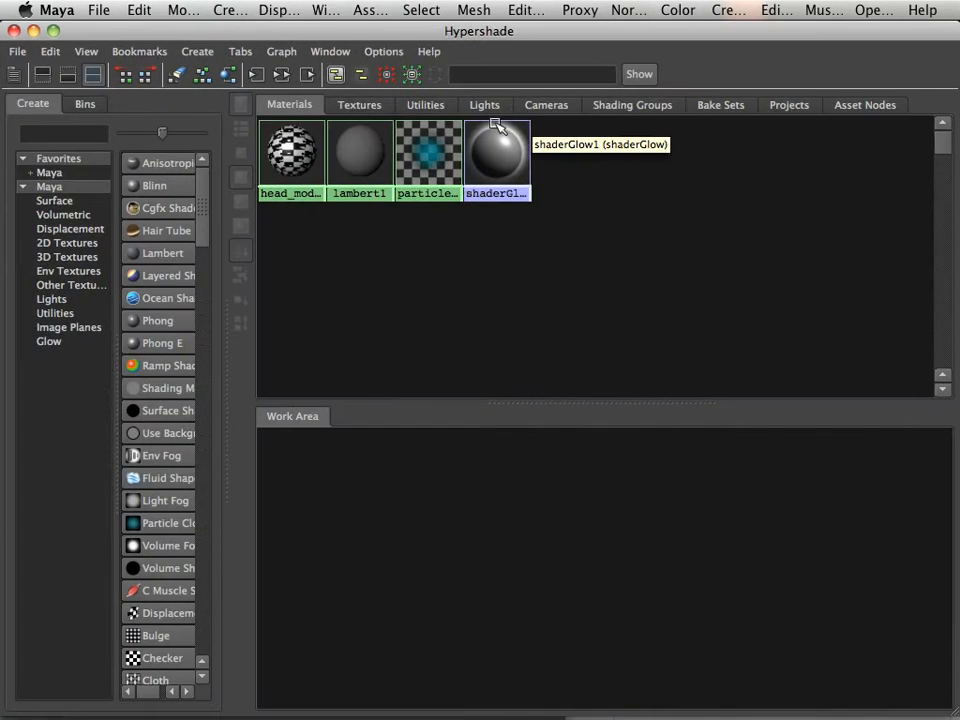
pyautogui.moveTo(401, 30); pyautogui.dragTo(380, 466)
pyautogui.click(345, 539)
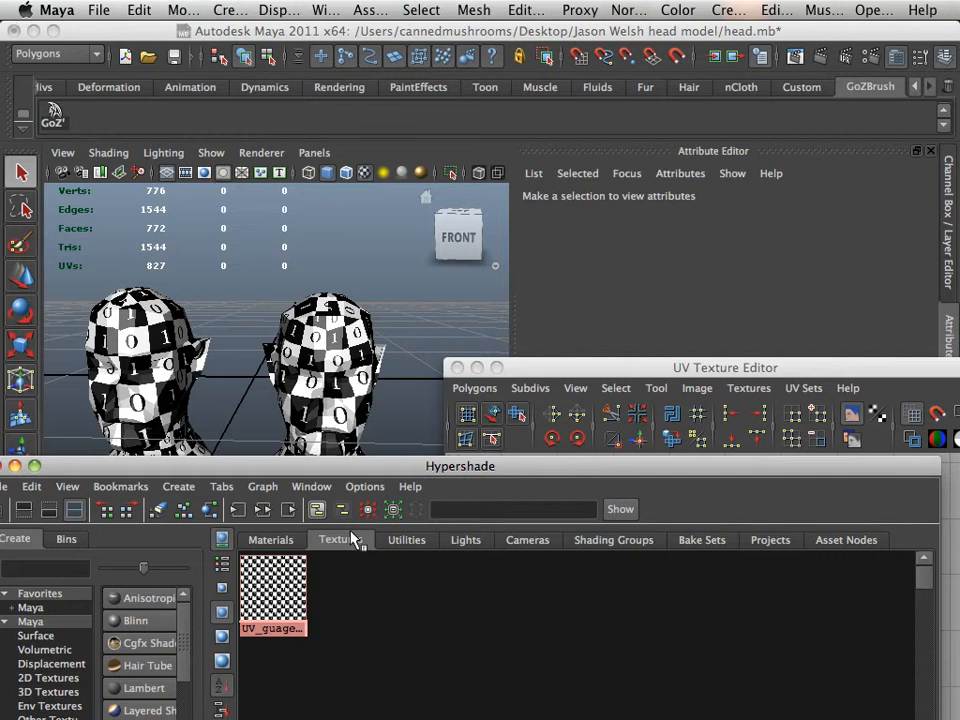
pyautogui.click(284, 585)
# Move the UV Texture Editor clear of the Attribute Editor and check the image name in UV_guage_1's file attributes
pyautogui.moveTo(596, 368); pyautogui.dragTo(561, 660)
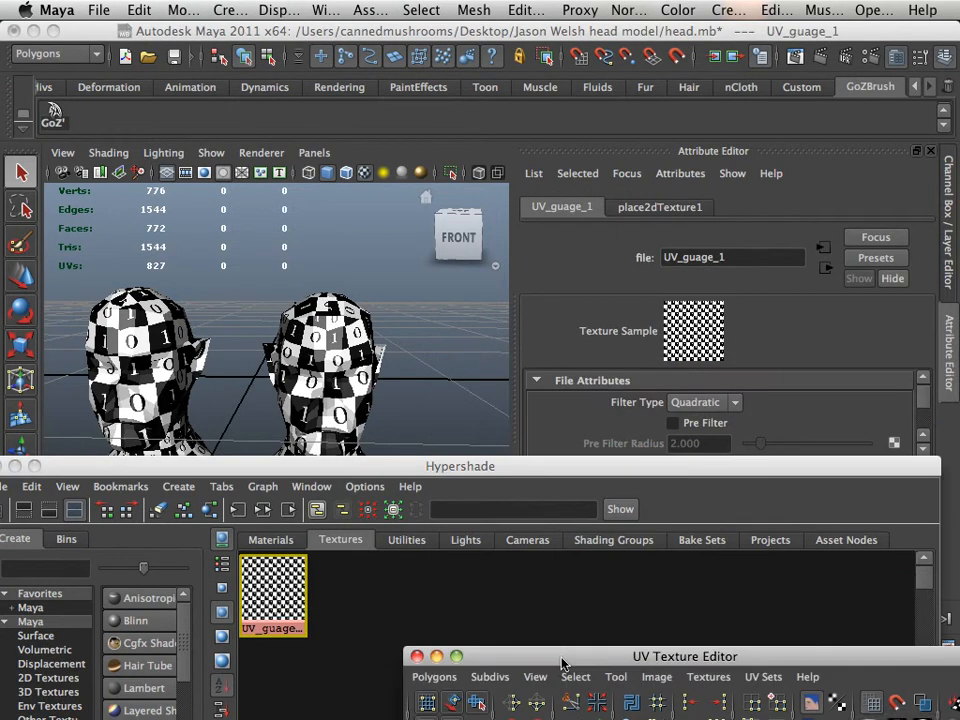
pyautogui.scroll(-5, 931, 404)
pyautogui.scroll(2, 925, 400)
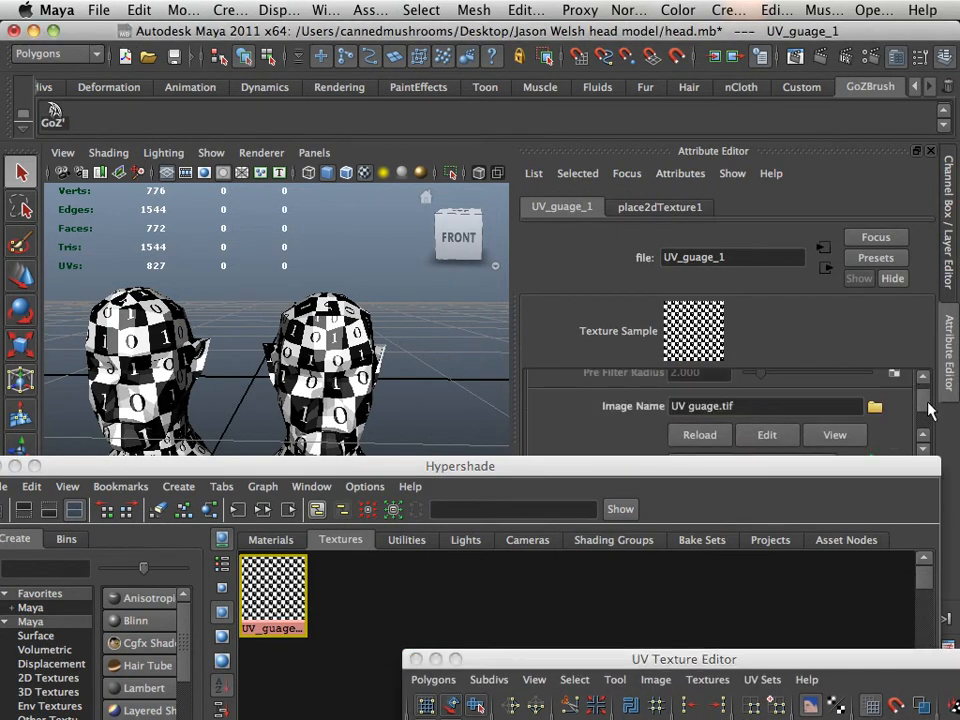
pyautogui.moveTo(789, 407); pyautogui.dragTo(600, 403)
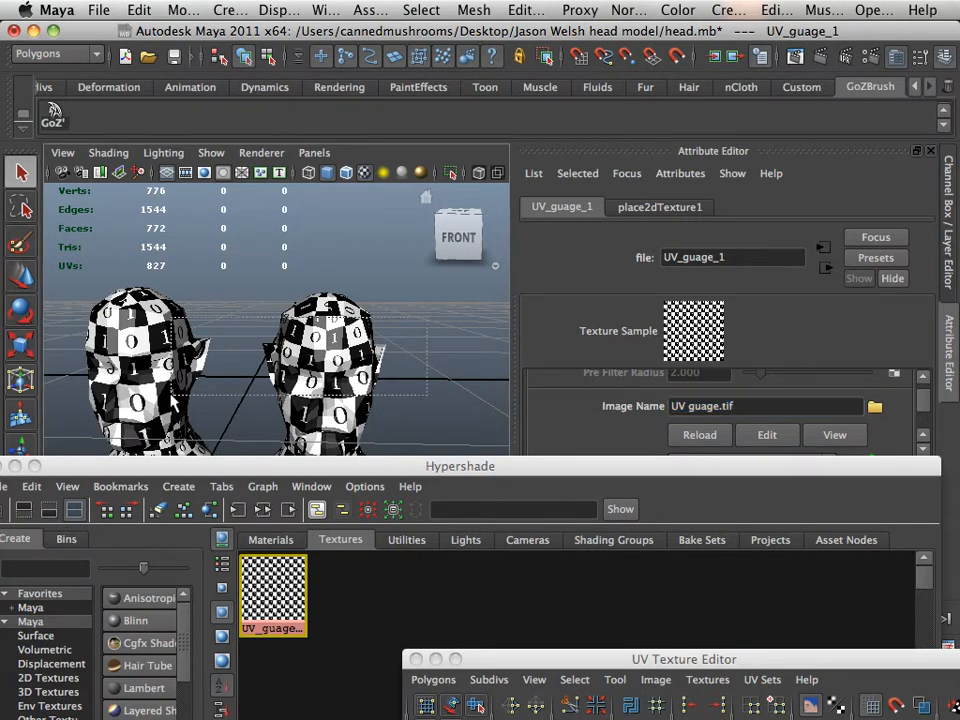
# Select both head models to inspect them clear of the Hypershade, deselect them, and close Maya without saving changes to head.mb
pyautogui.click(200, 455)
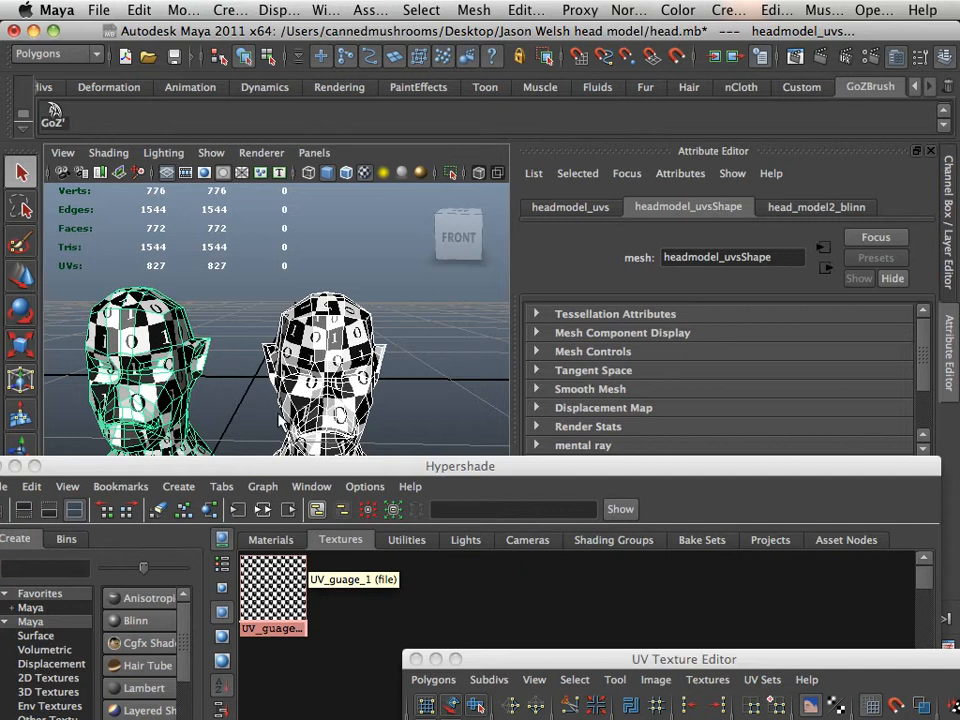
pyautogui.moveTo(287, 464); pyautogui.dragTo(280, 593)
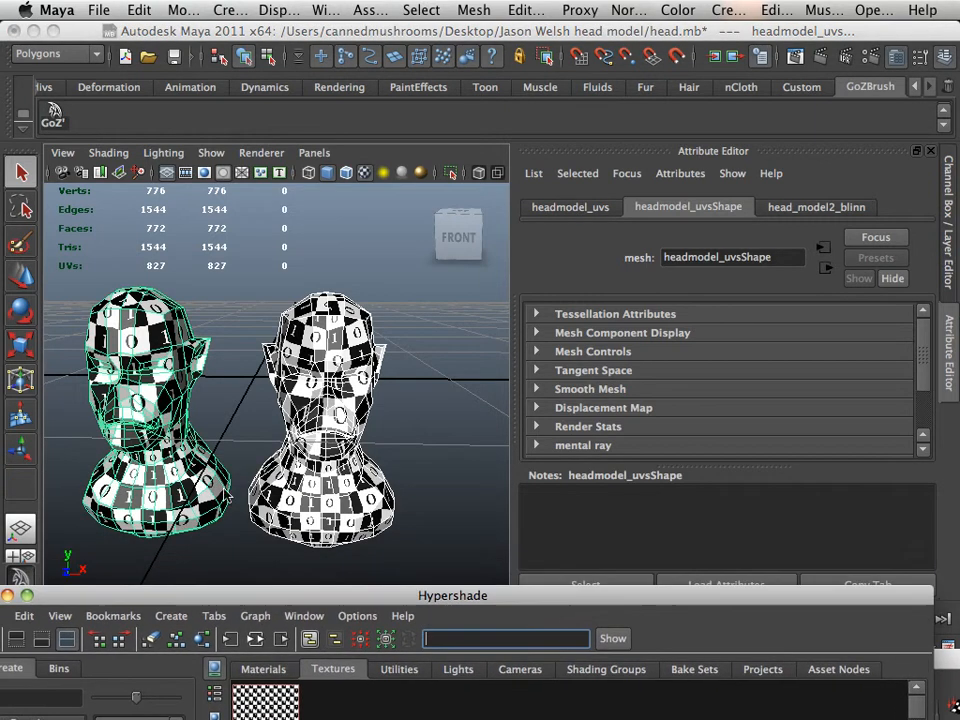
pyautogui.click(255, 385)
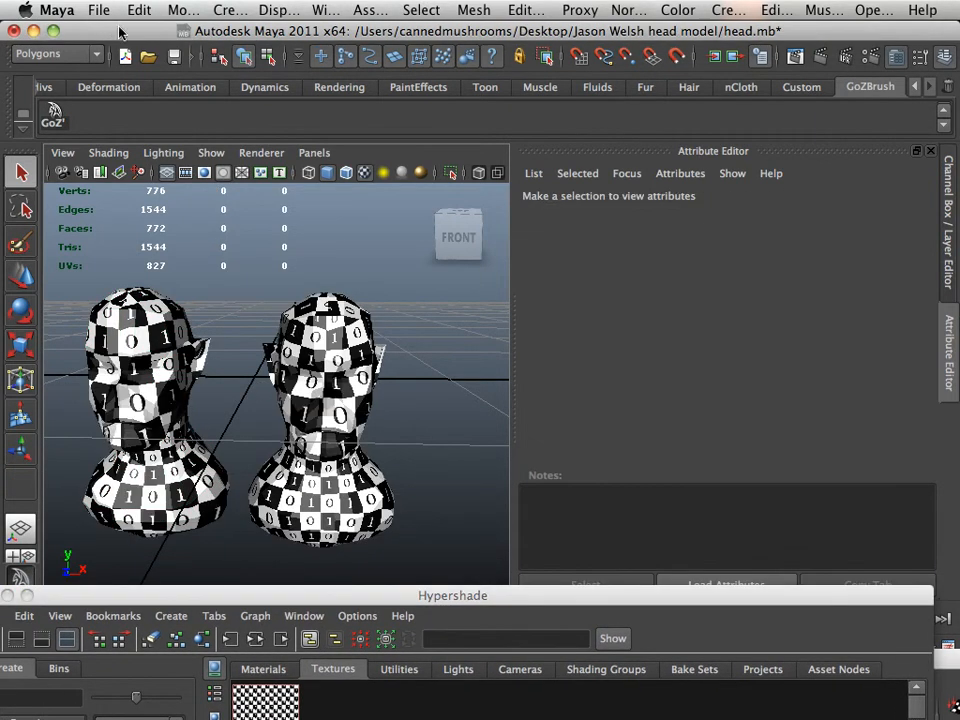
pyautogui.click(13, 30)
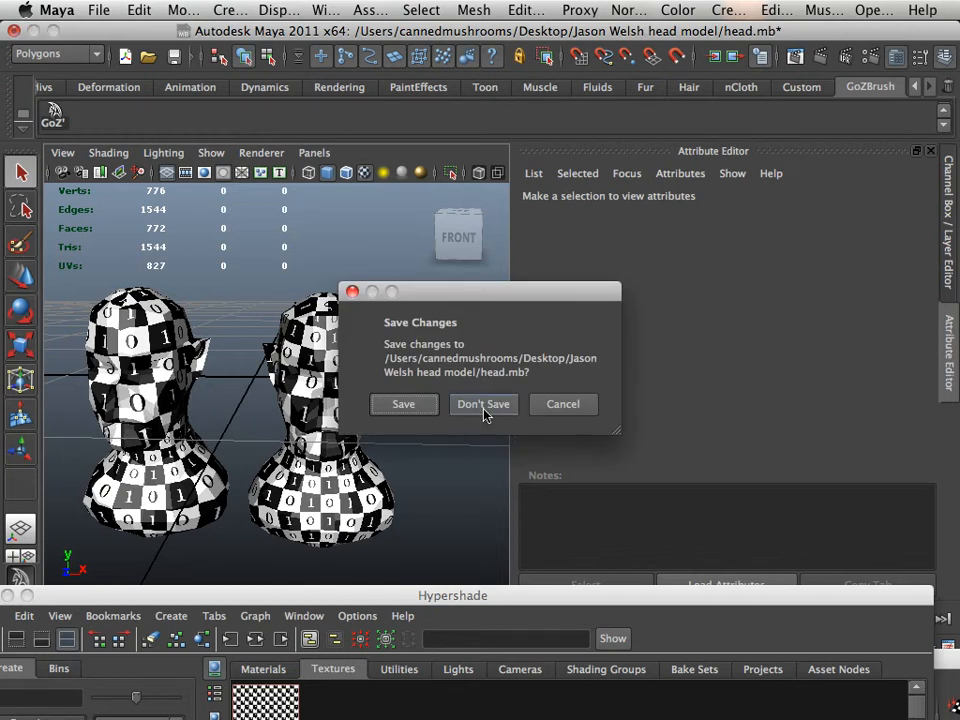
pyautogui.click(484, 404)
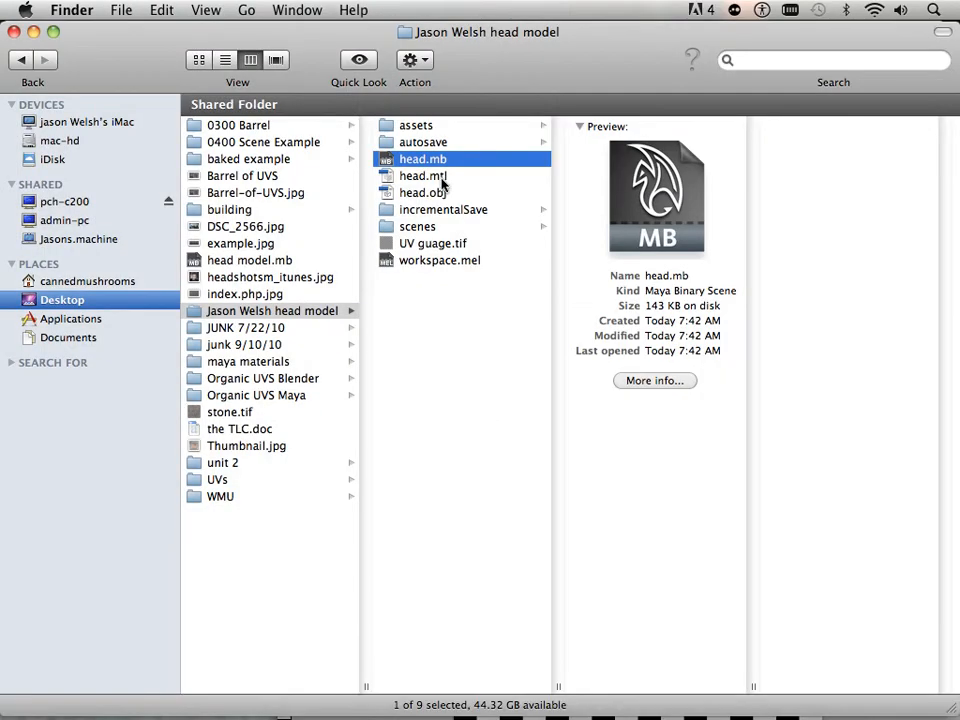
# Compress the head model project folder on the Desktop into a ZIP archive and select the archive
pyautogui.rightClick(243, 312)
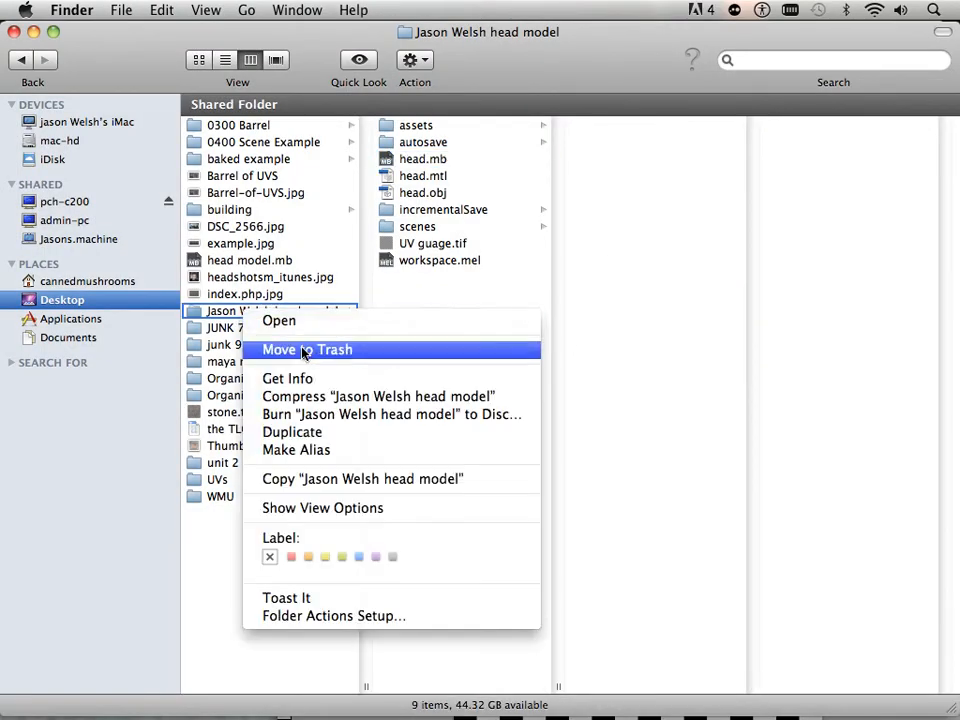
pyautogui.click(314, 397)
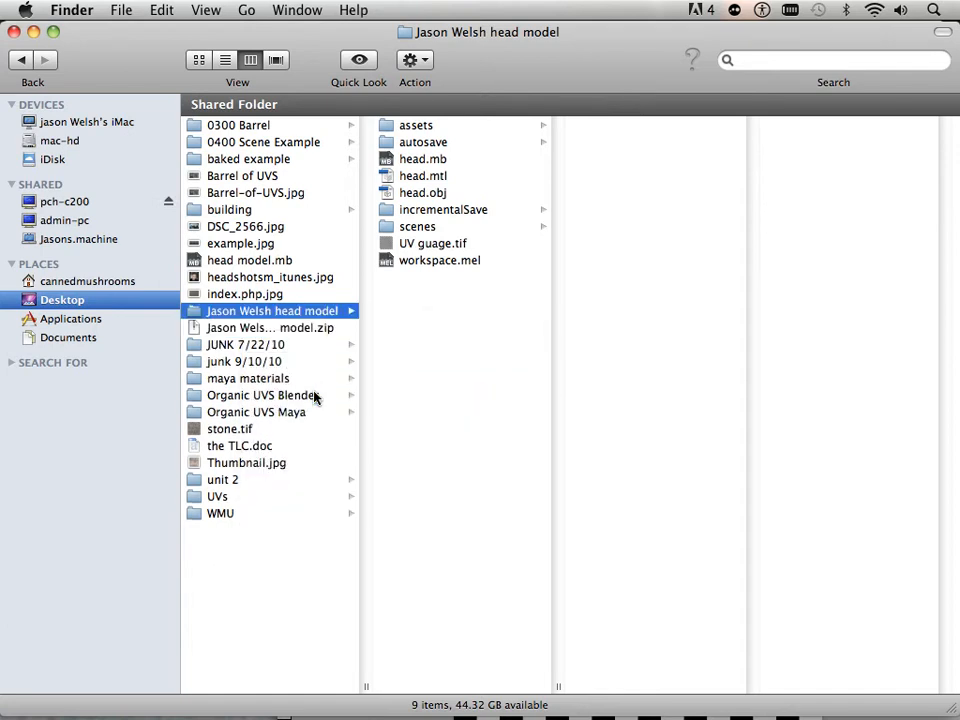
pyautogui.click(320, 329)
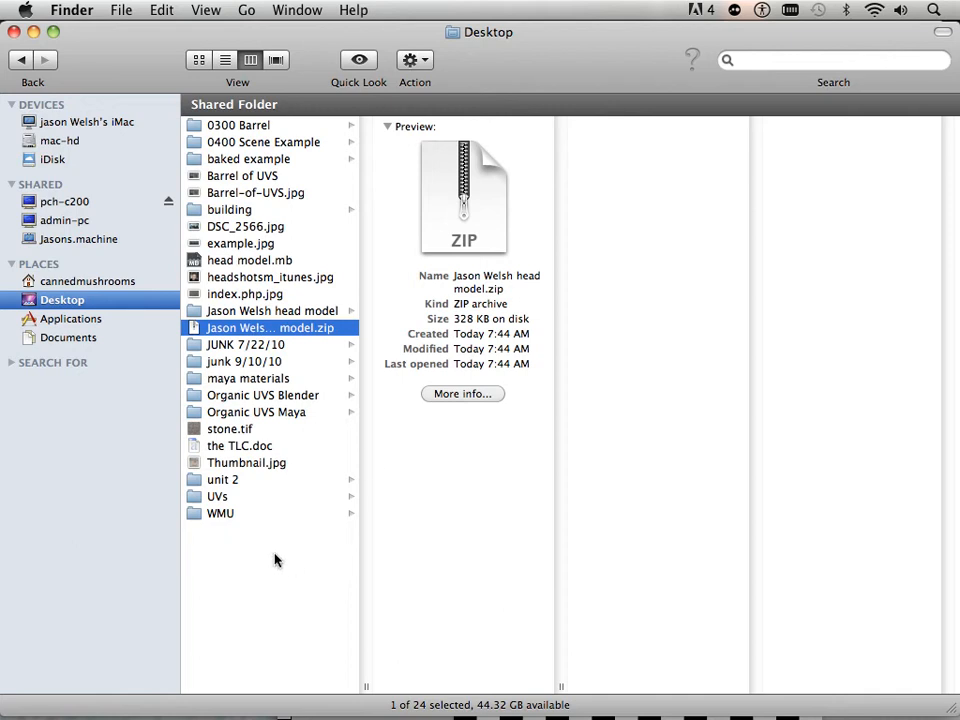
pyautogui.moveTo(118, 45)
pyautogui.mouseDown()
pyautogui.moveTo(236, 250)
pyautogui.moveTo(200, 440)
pyautogui.moveTo(183, 189)
pyautogui.moveTo(111, 43)
pyautogui.moveTo(115, 68)
pyautogui.mouseUp()
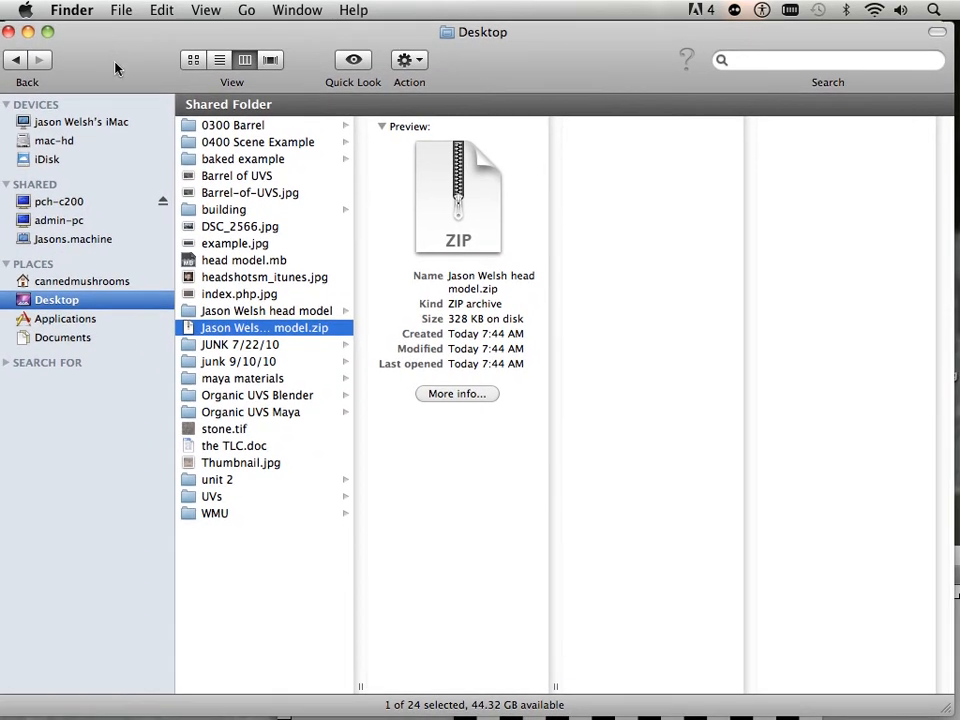
# Start Maya with an empty scene and dismiss the Essential Skills Movies window
pyautogui.click(319, 702)
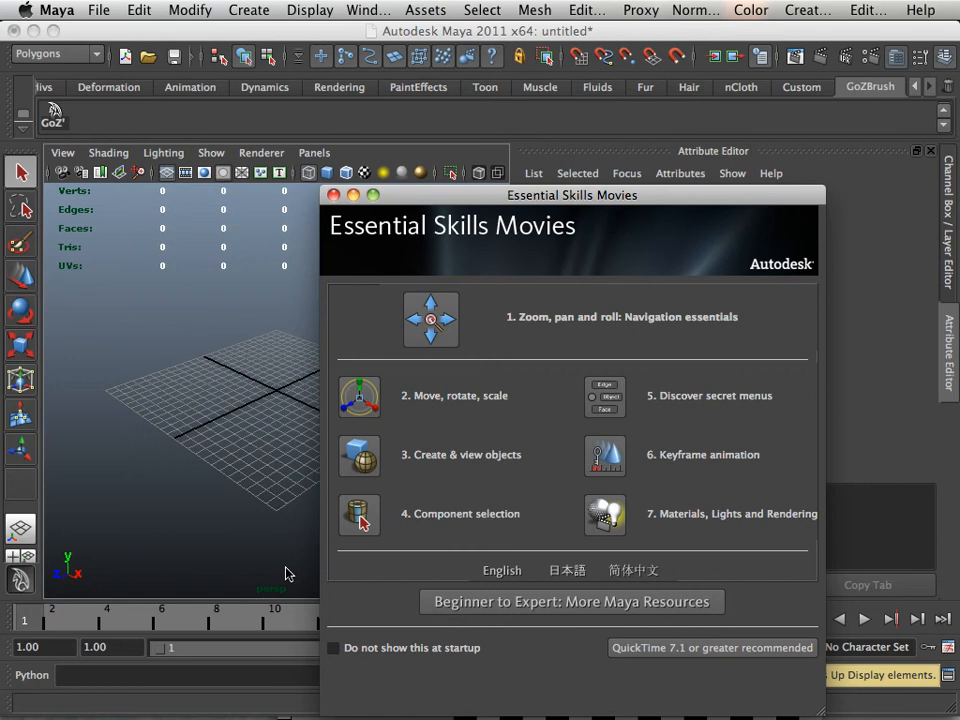
pyautogui.click(334, 196)
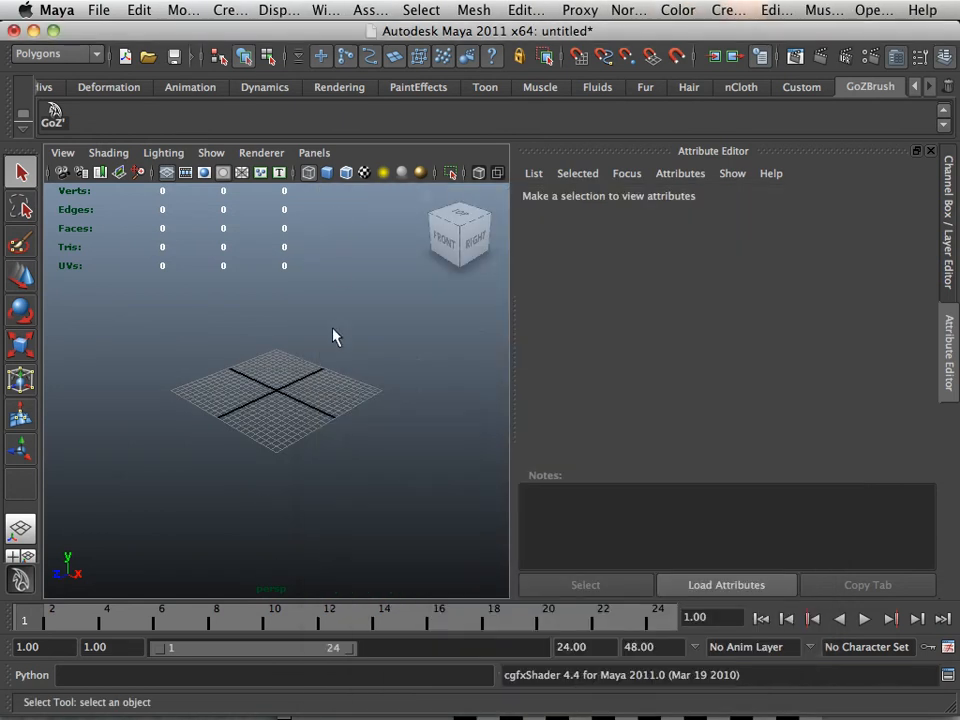
pyautogui.scroll(5, 334, 342)
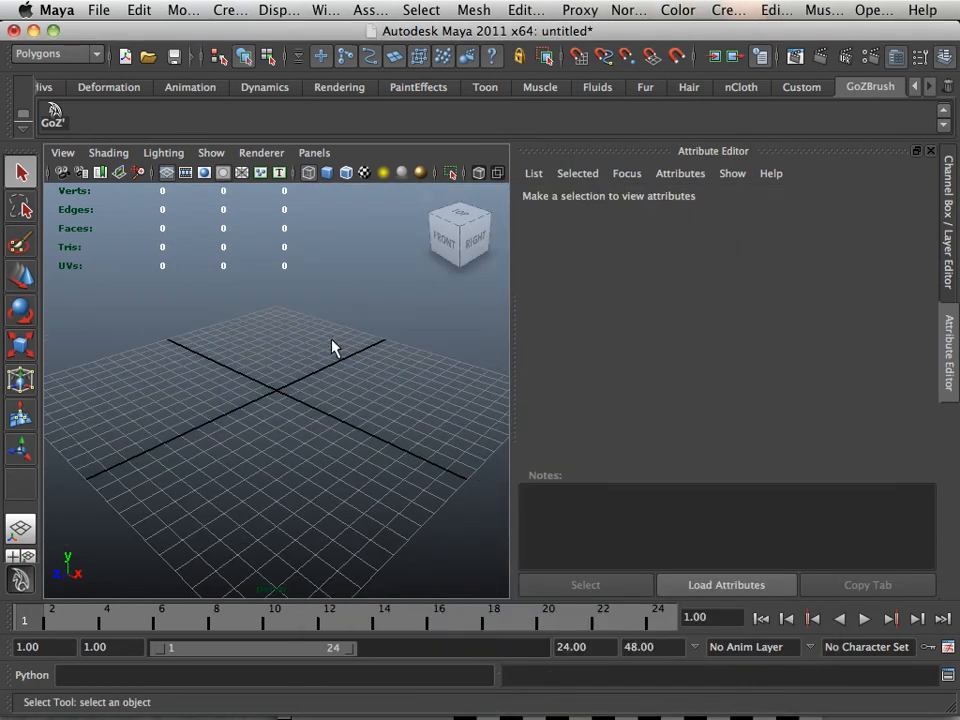
pyautogui.scroll(2, 326, 357)
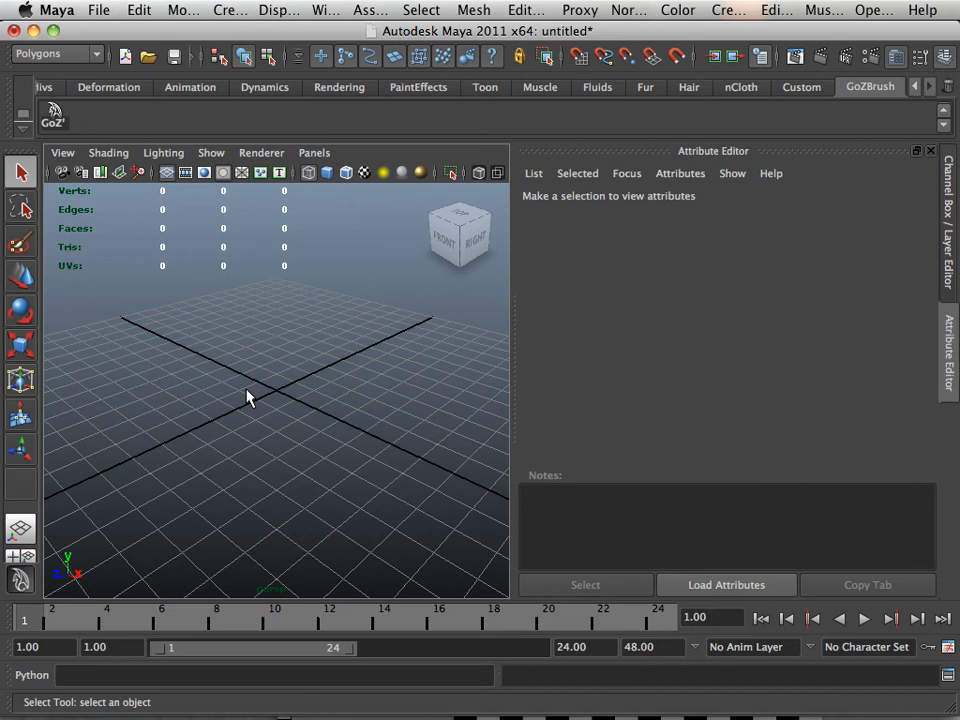
pyautogui.keyDown('alt'); pyautogui.moveTo(248, 397); pyautogui.dragTo(294, 393); pyautogui.keyUp('alt')
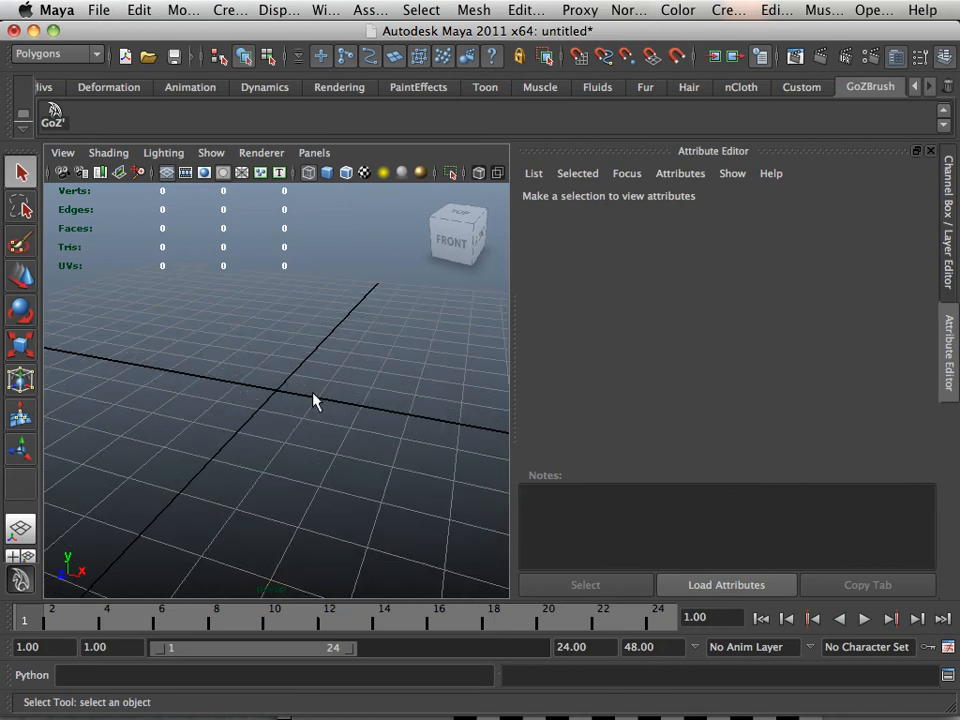